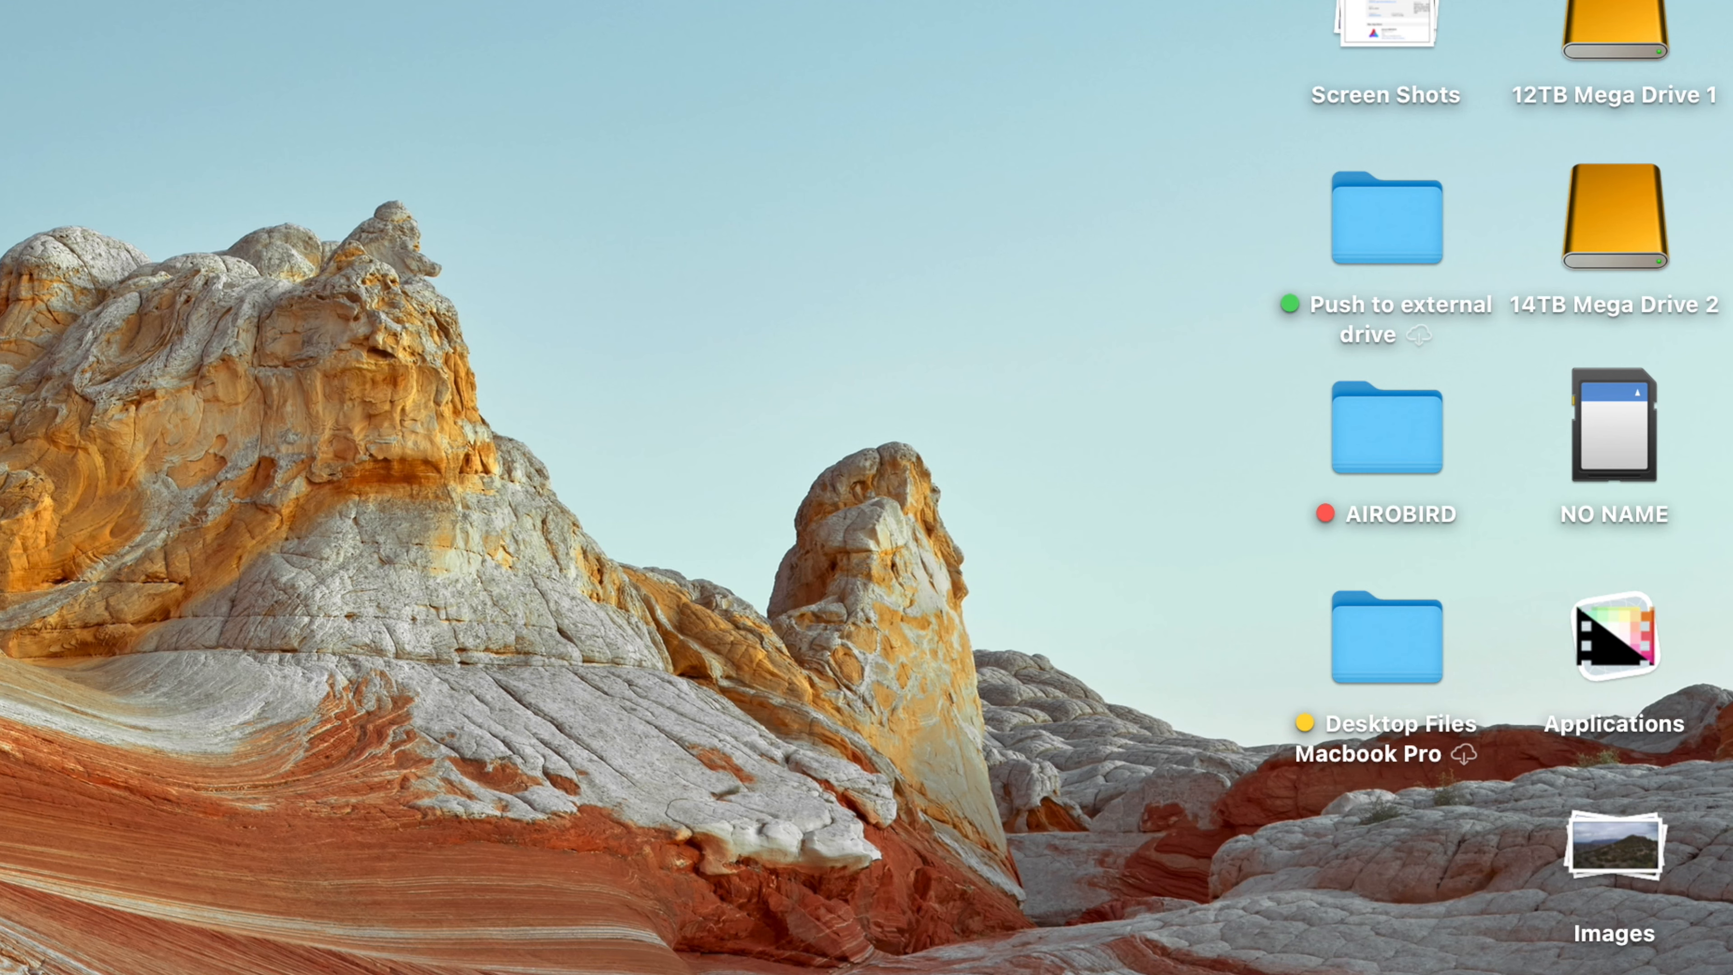
Open the DCIM > 100MEDIA folder on the NO NAME memory card and look through its files
double_click(1614, 426)
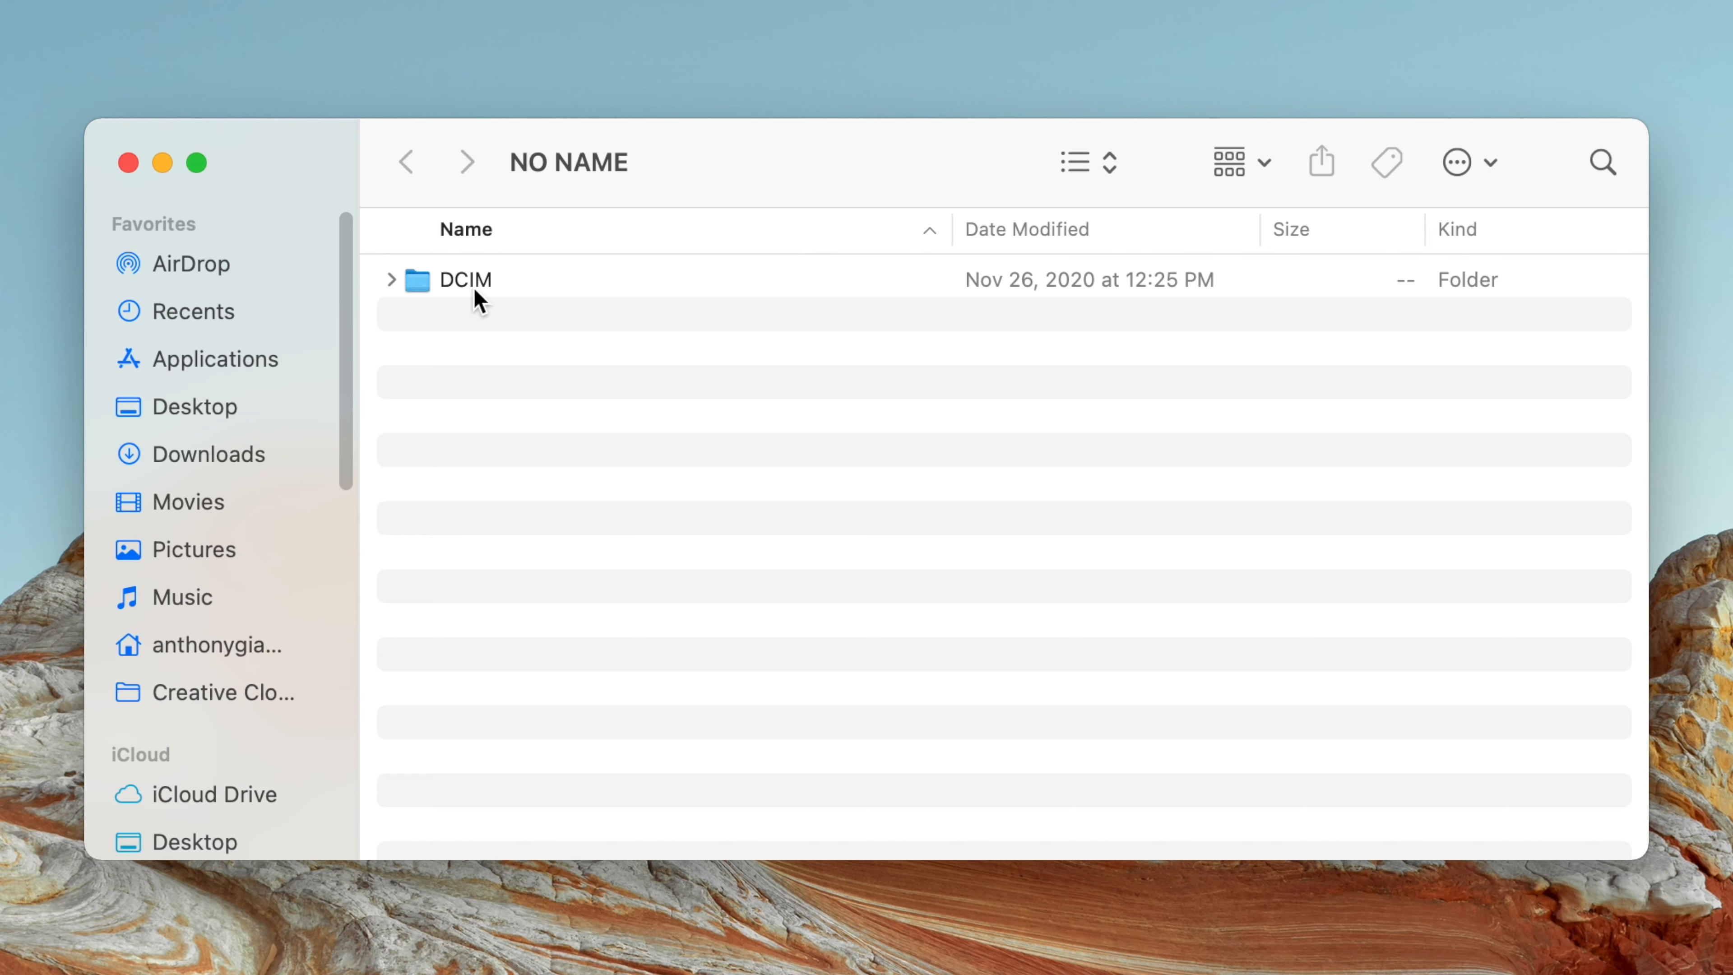
double_click(490, 287)
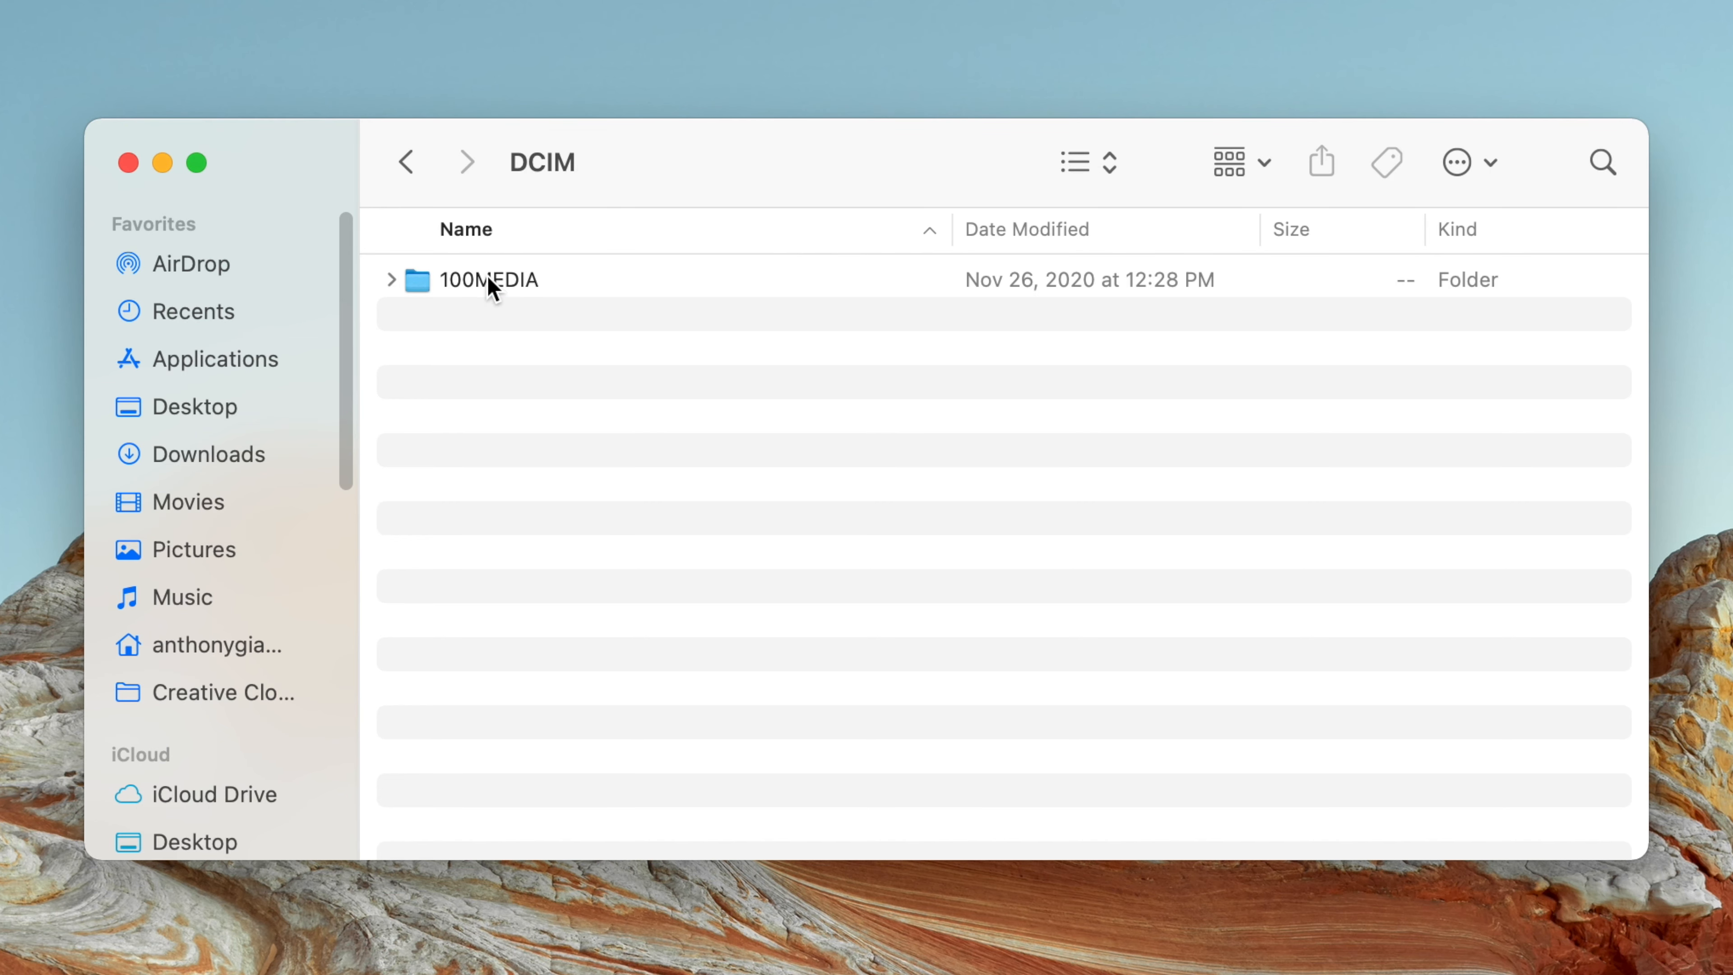
double_click(519, 283)
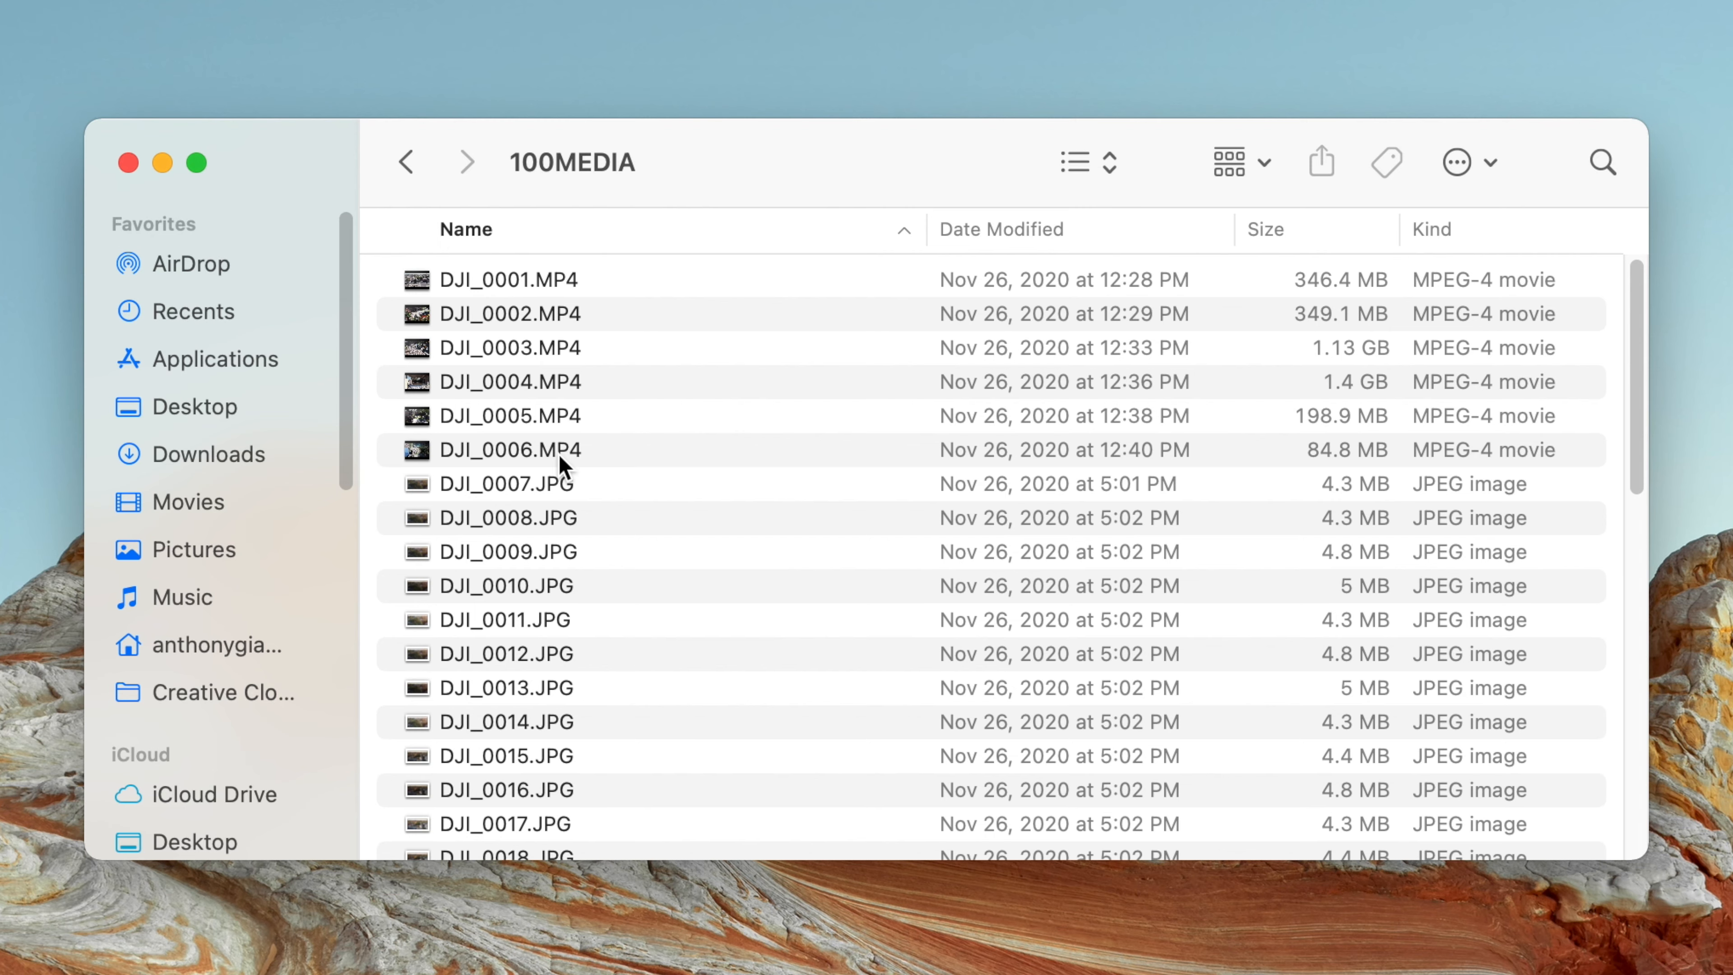
scroll(587, 542, down, 5)
scroll(587, 543, down, 10)
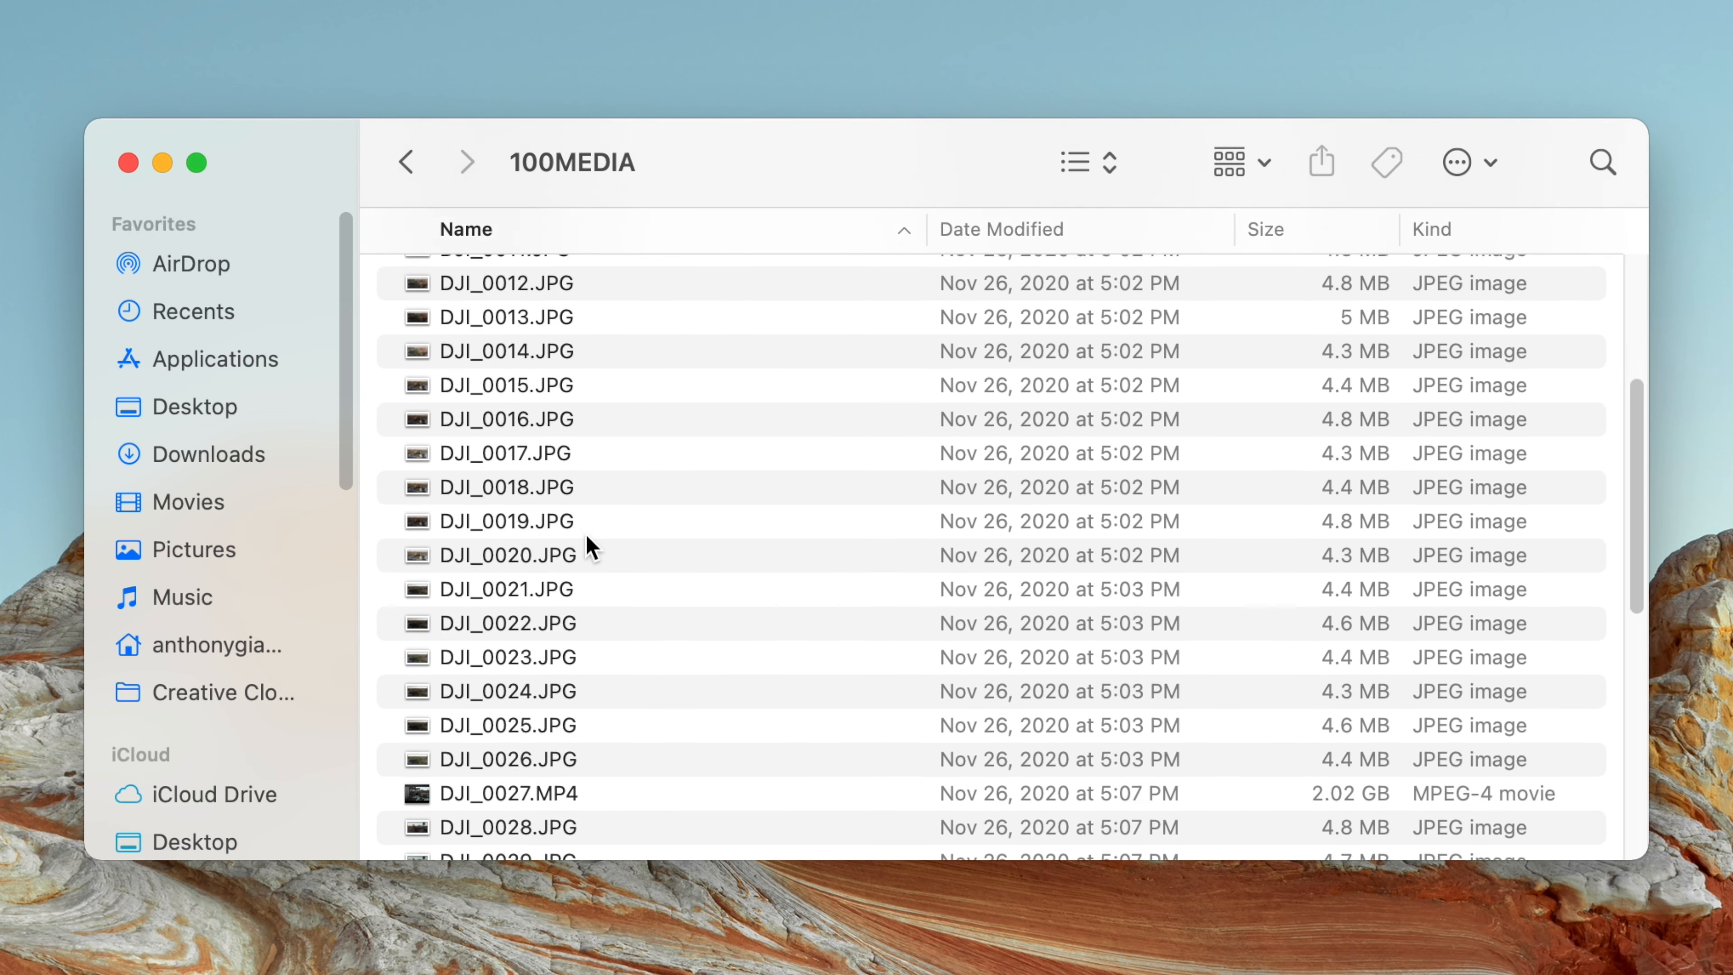
scroll(594, 638, down, 10)
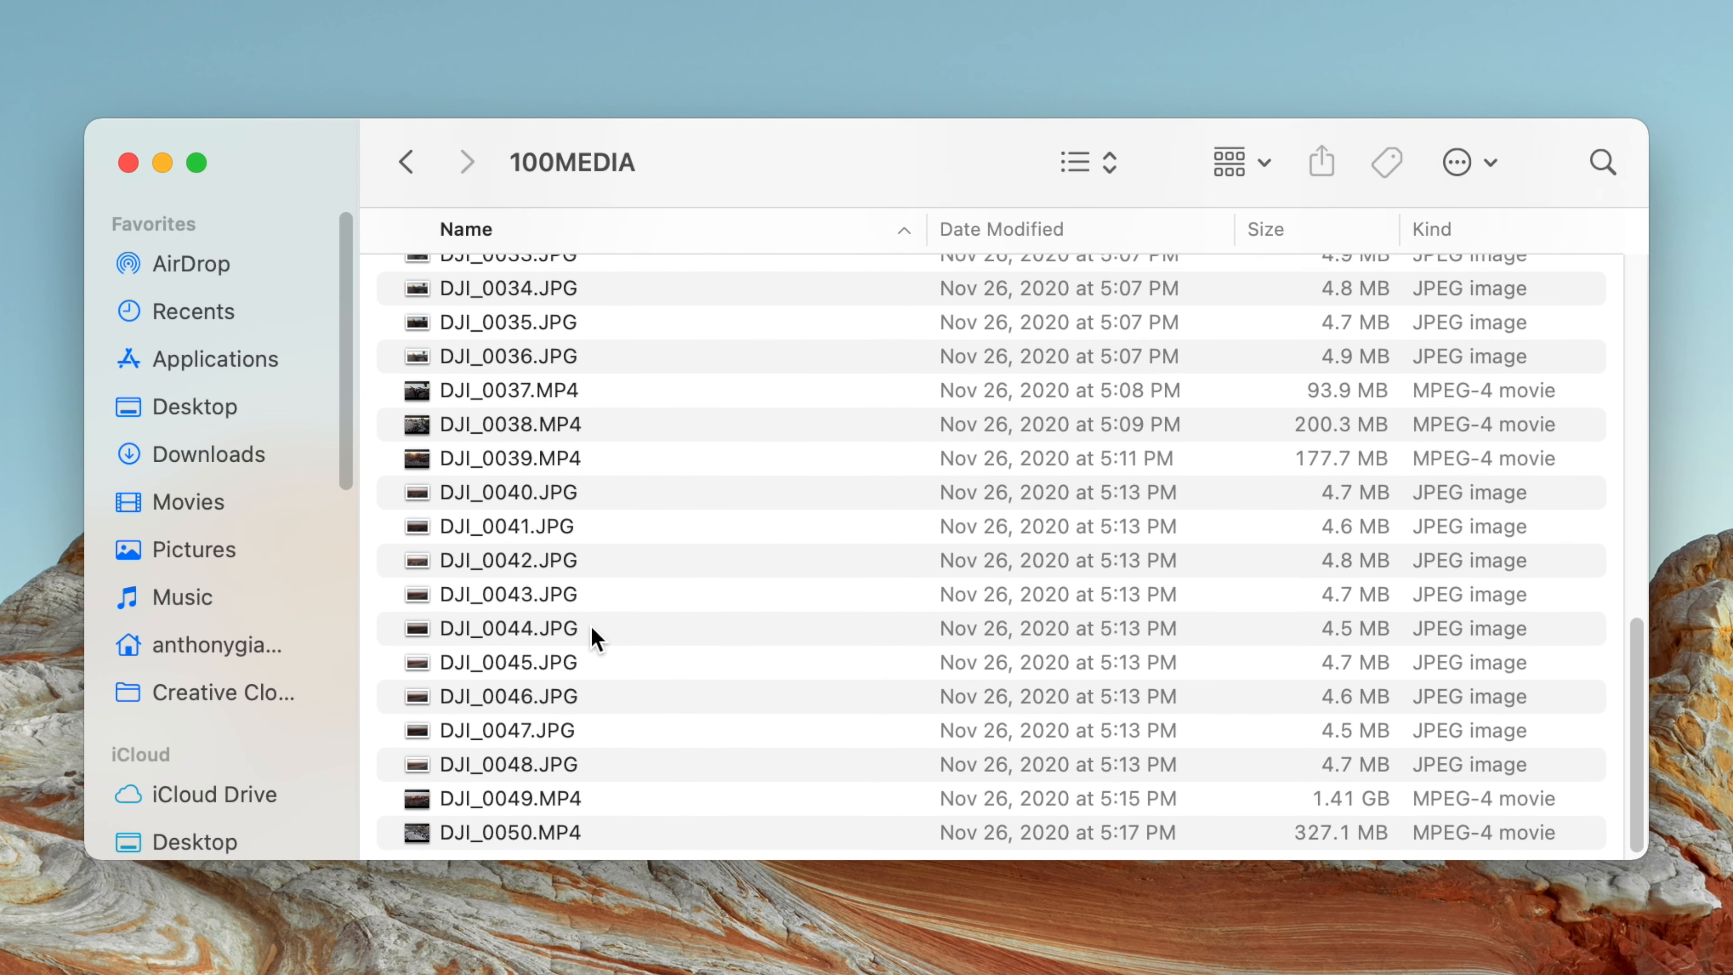
Select all files in 100MEDIA and move its window aside to free up space on the desktop
key(super+a)
scroll(609, 776, up, 20)
drag(278, 168, 956, 186)
scroll(1100, 466, down, 3)
scroll(1100, 469, down, 20)
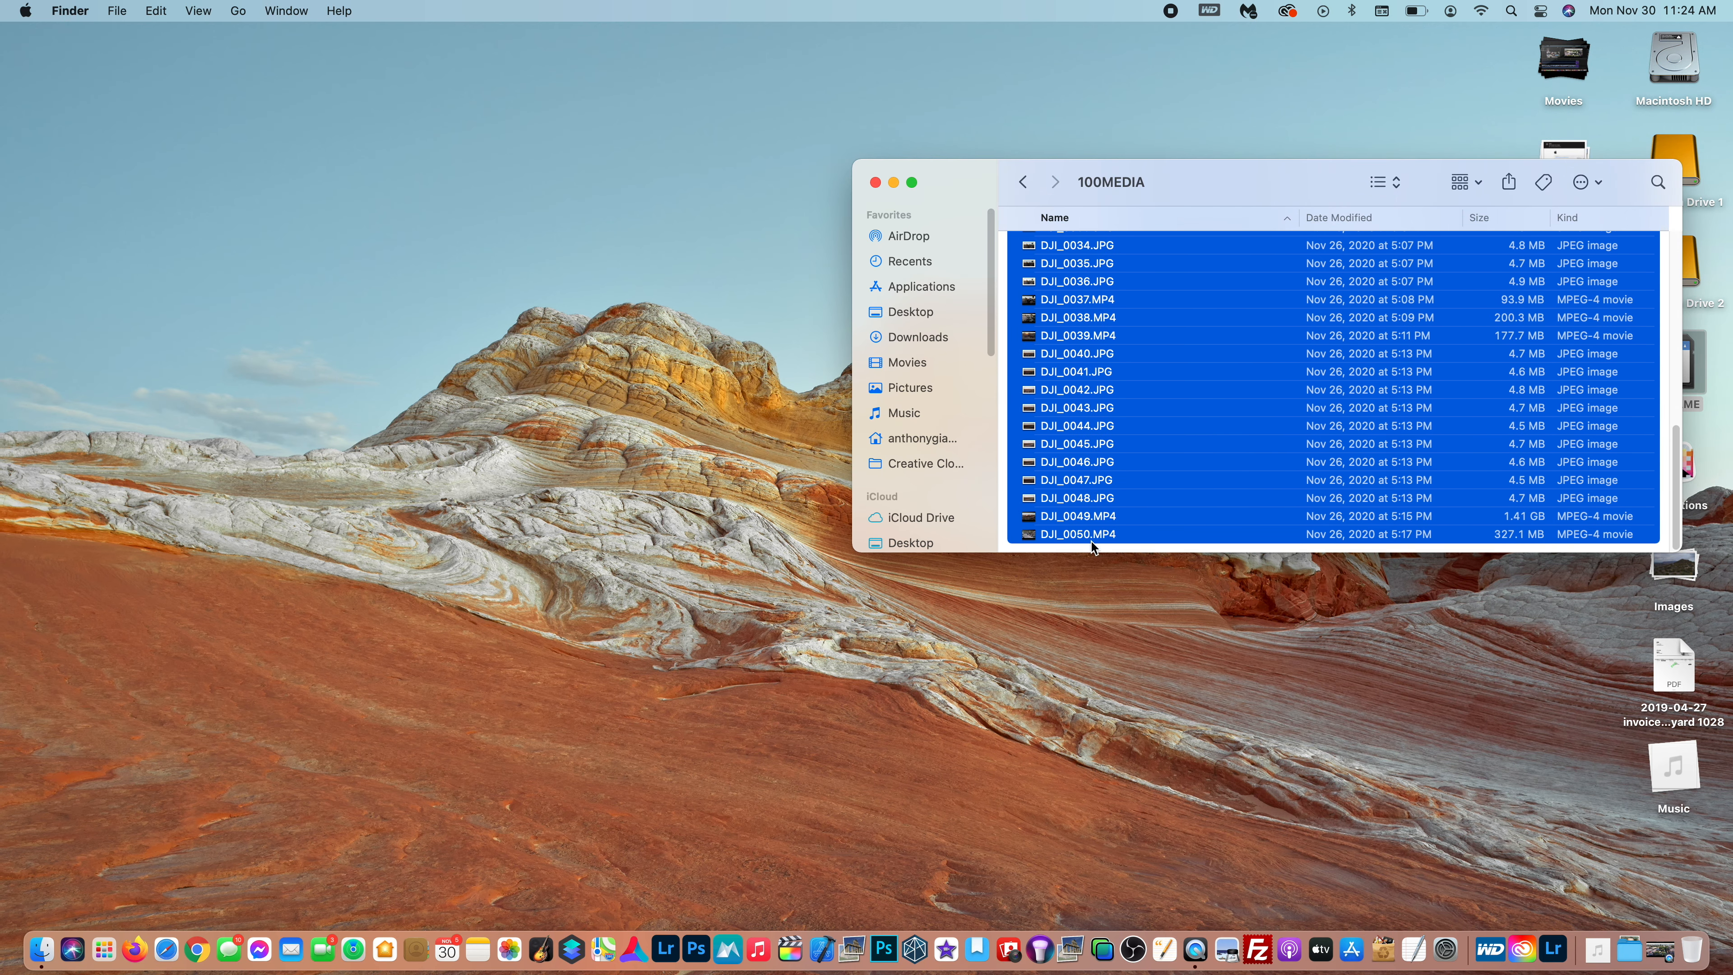
Select the whole range of files from DJI_0050.MP4 up to DJI_0001.MP4
click(1091, 547)
click(1085, 535)
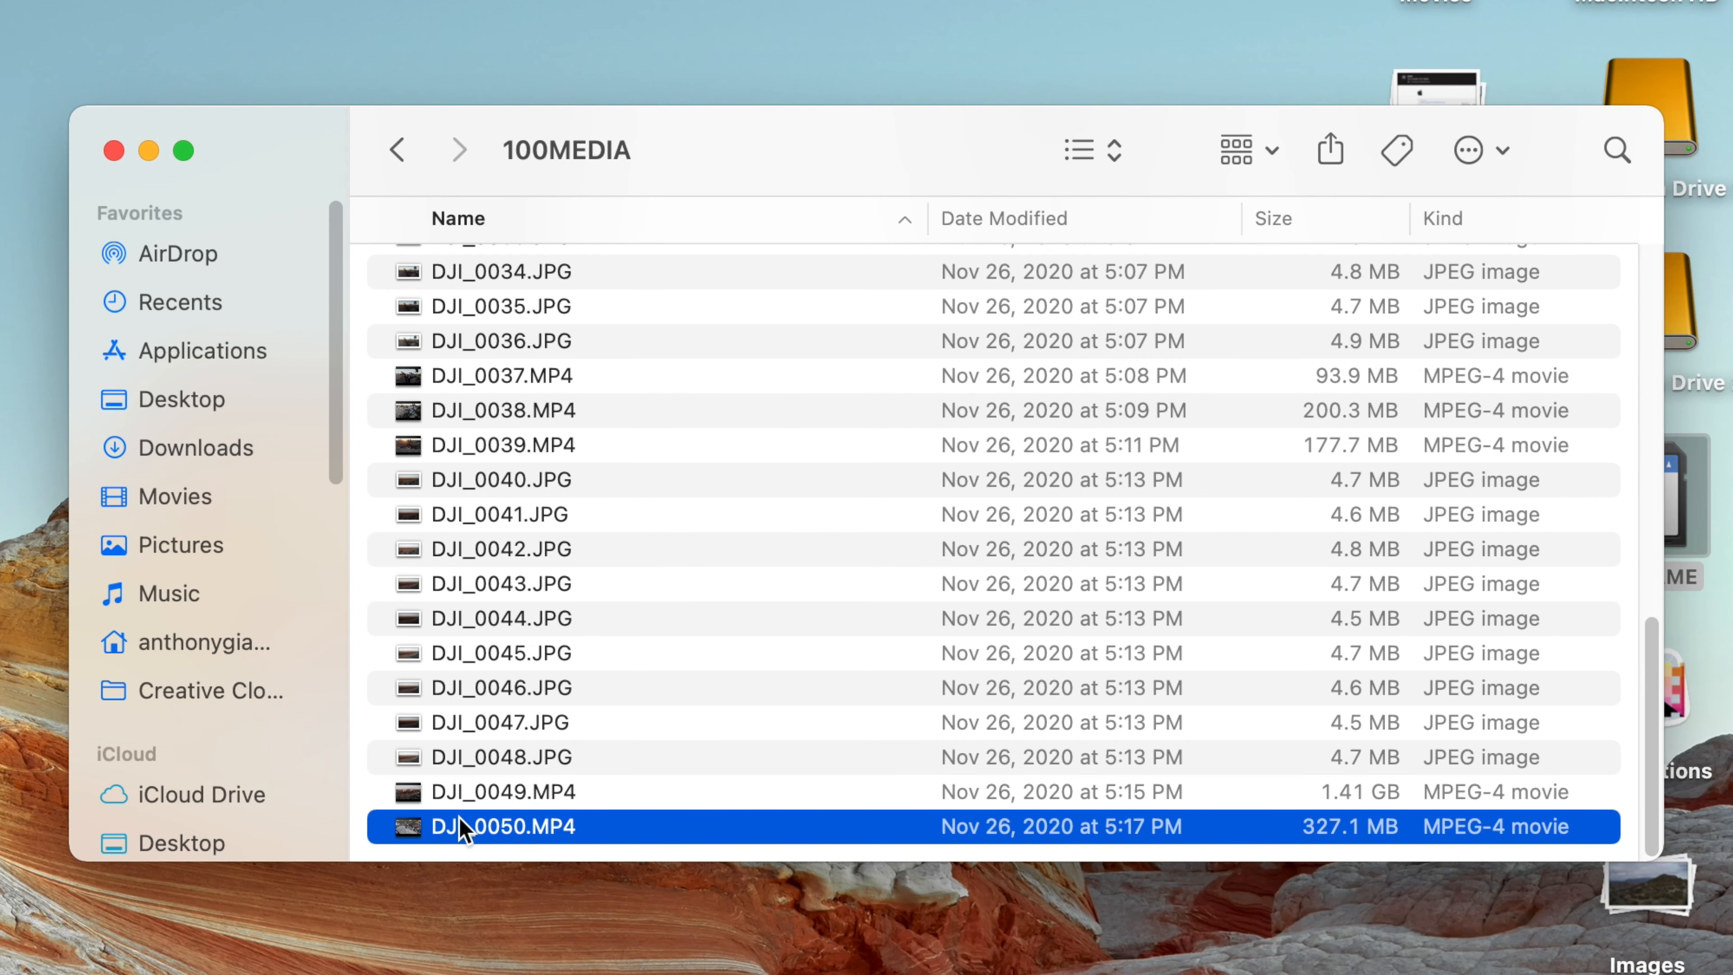
scroll(502, 567, up, 20)
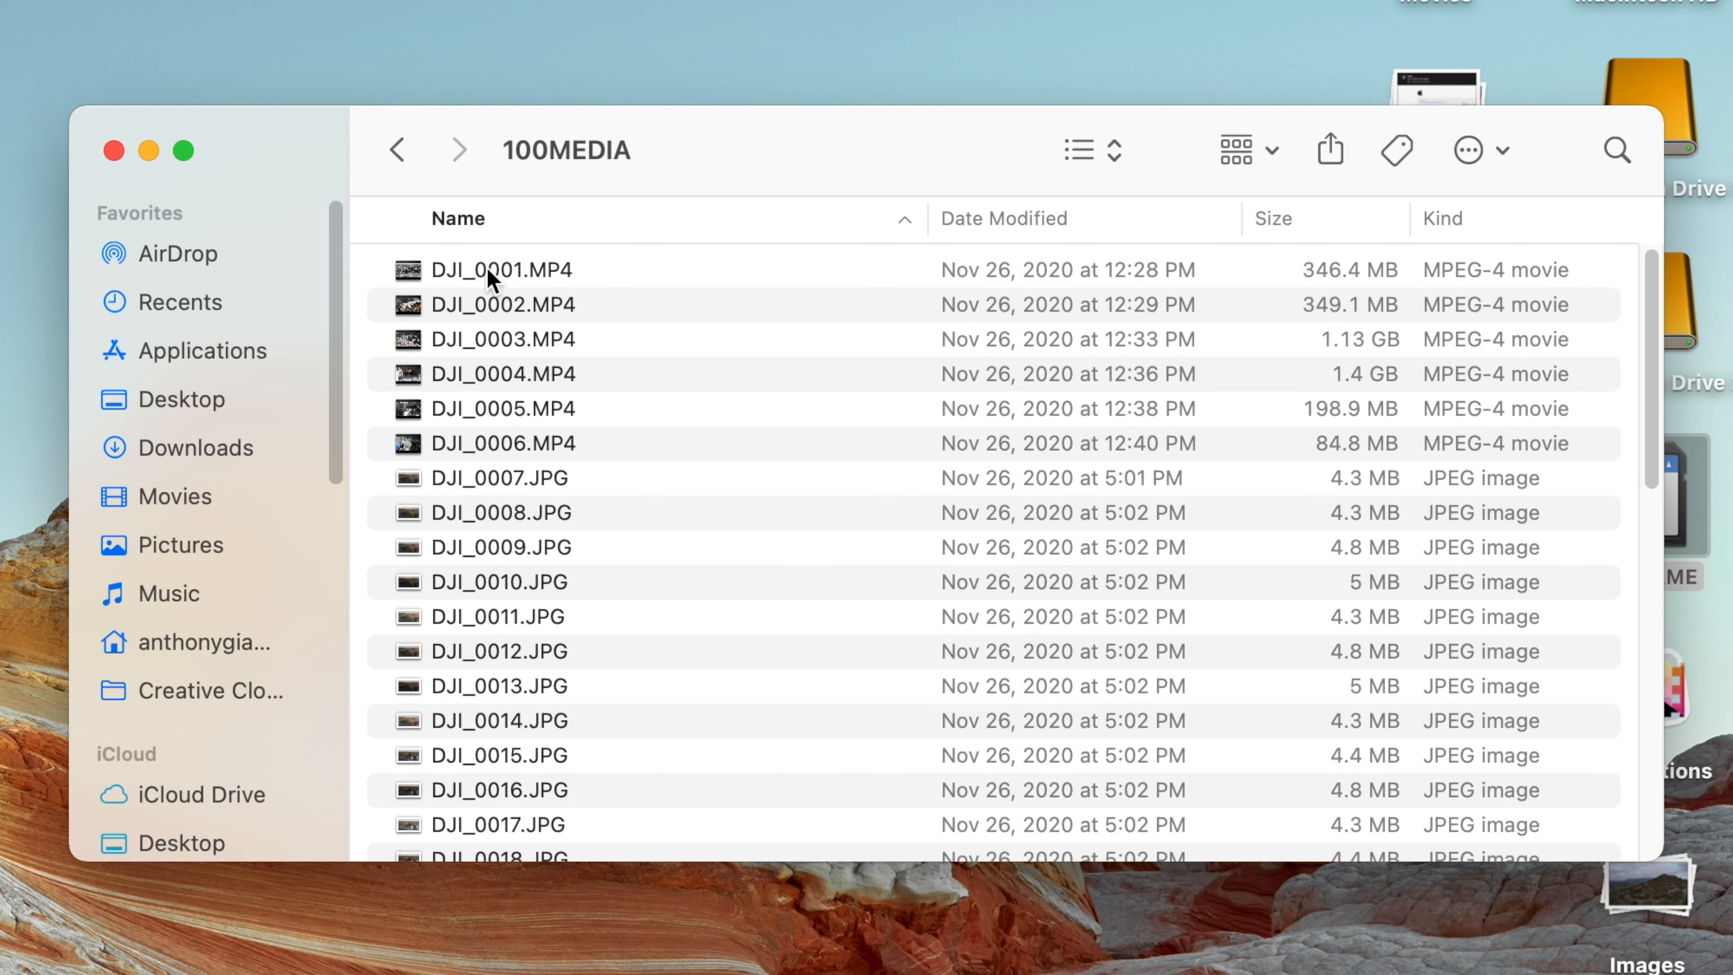
shift+click(486, 268)
scroll(578, 505, down, 5)
scroll(579, 505, down, 5)
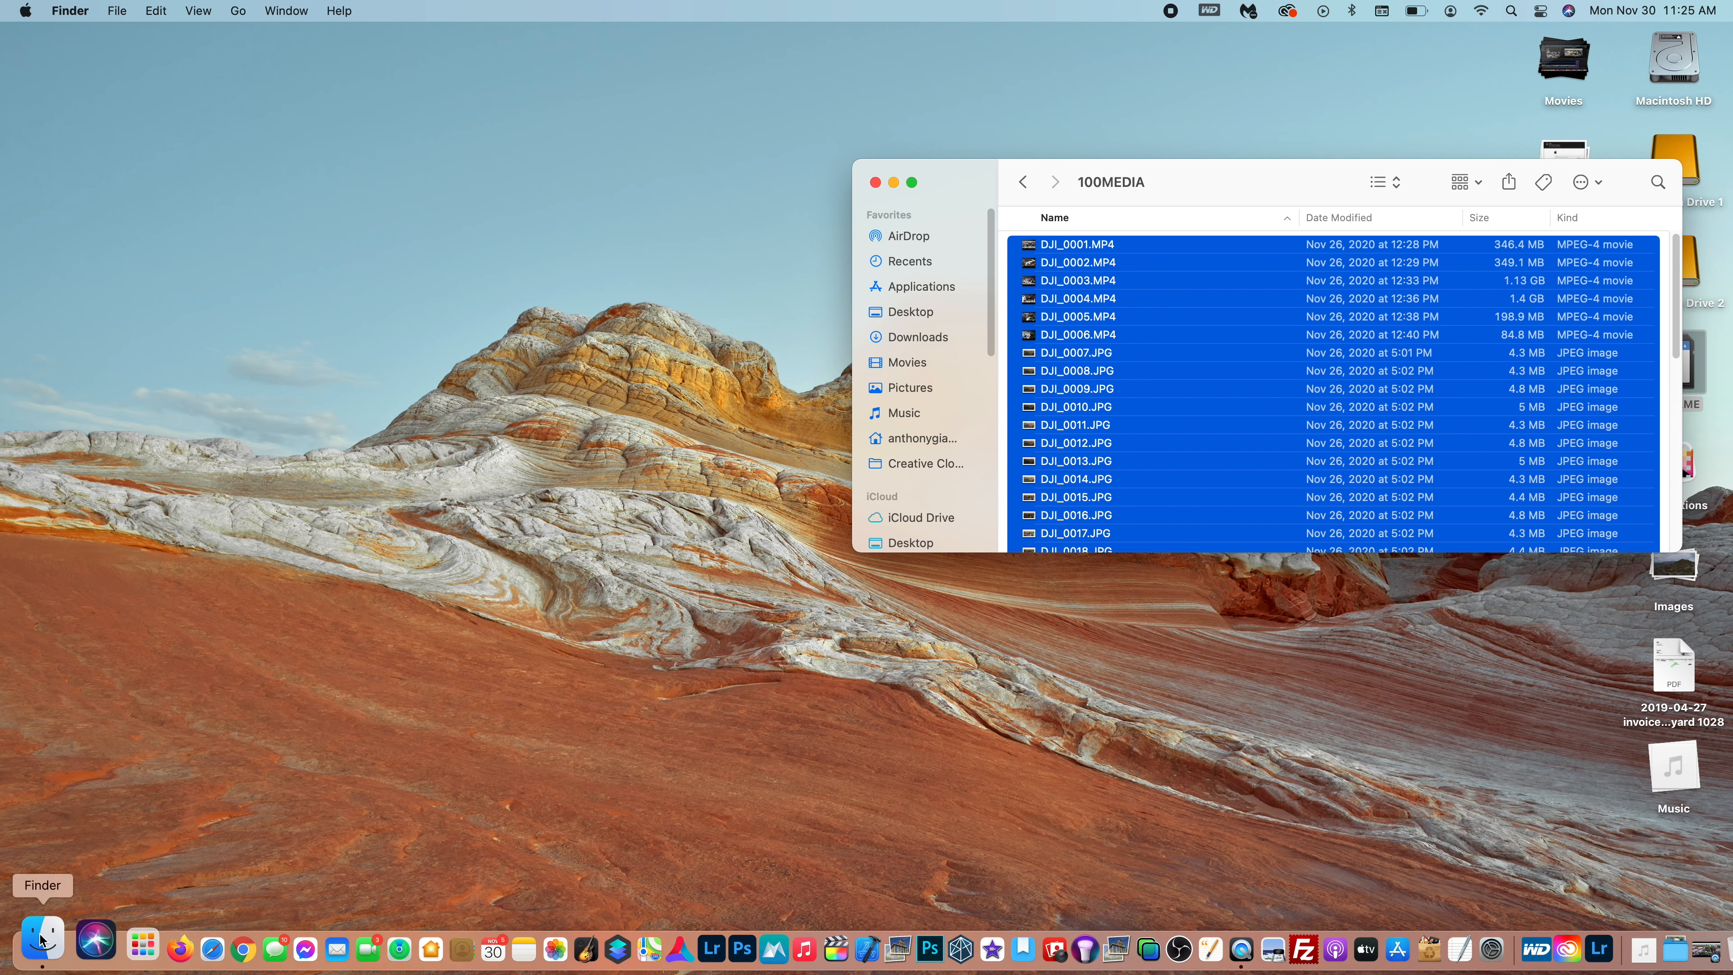
Open a second Finder window beside the memory card's window and show the Movies folder in it
click(39, 950)
right_click(37, 950)
click(89, 752)
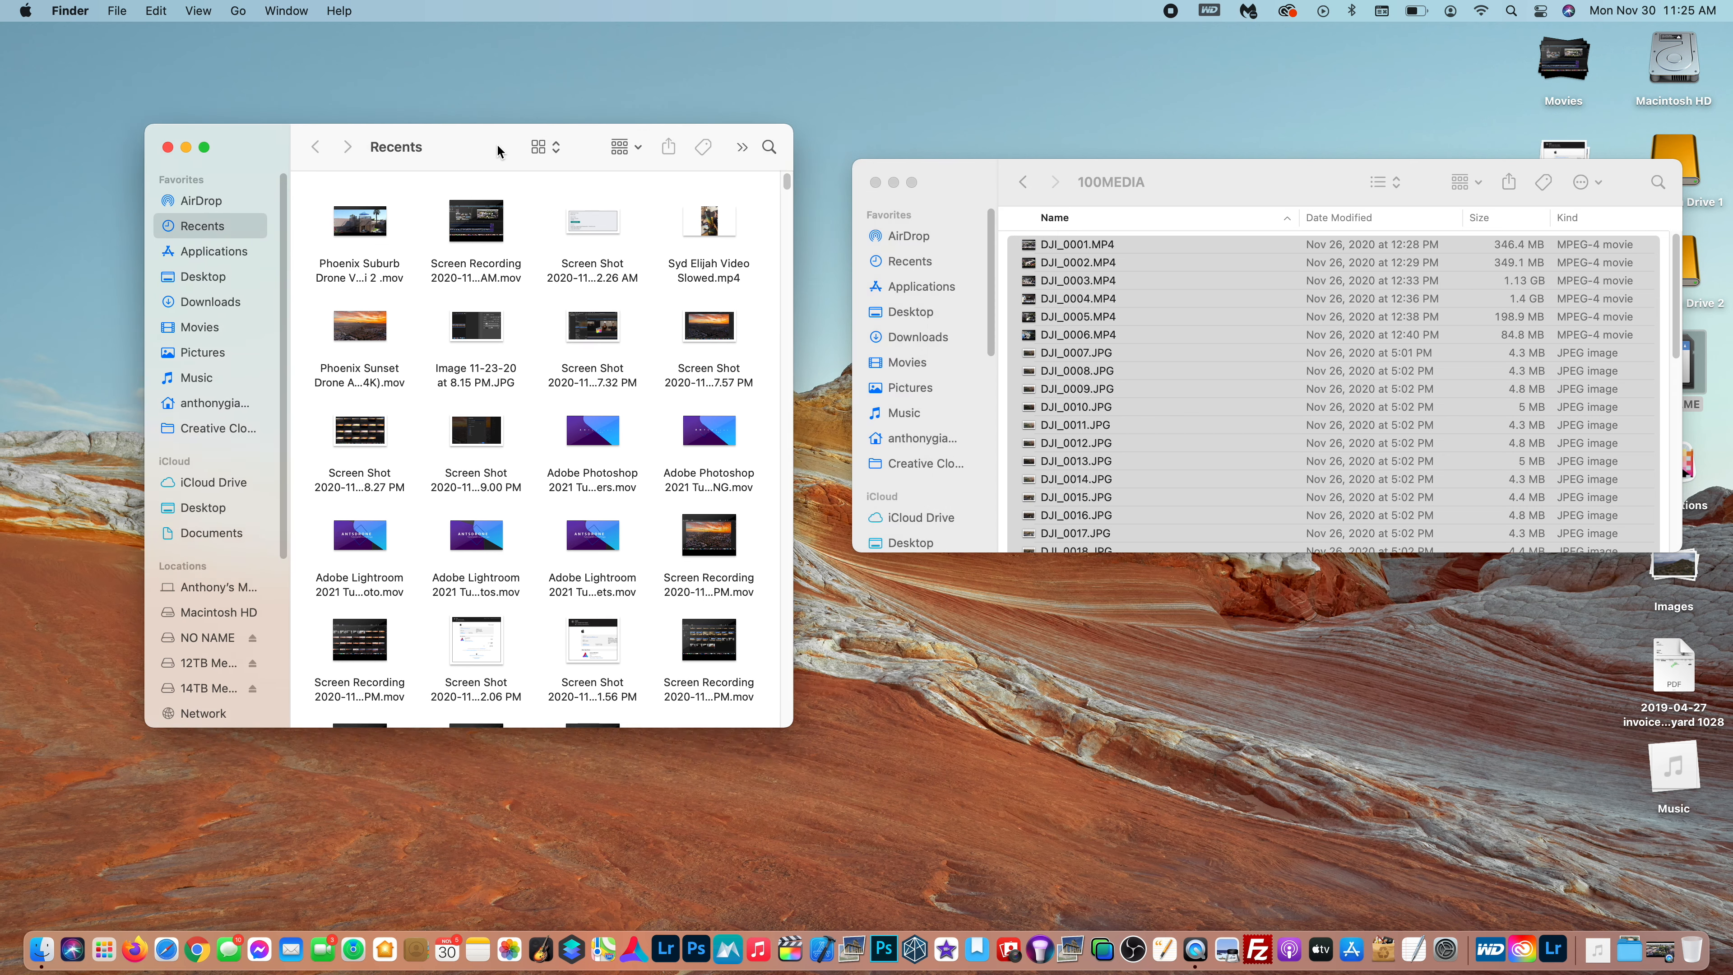
drag(501, 145, 471, 126)
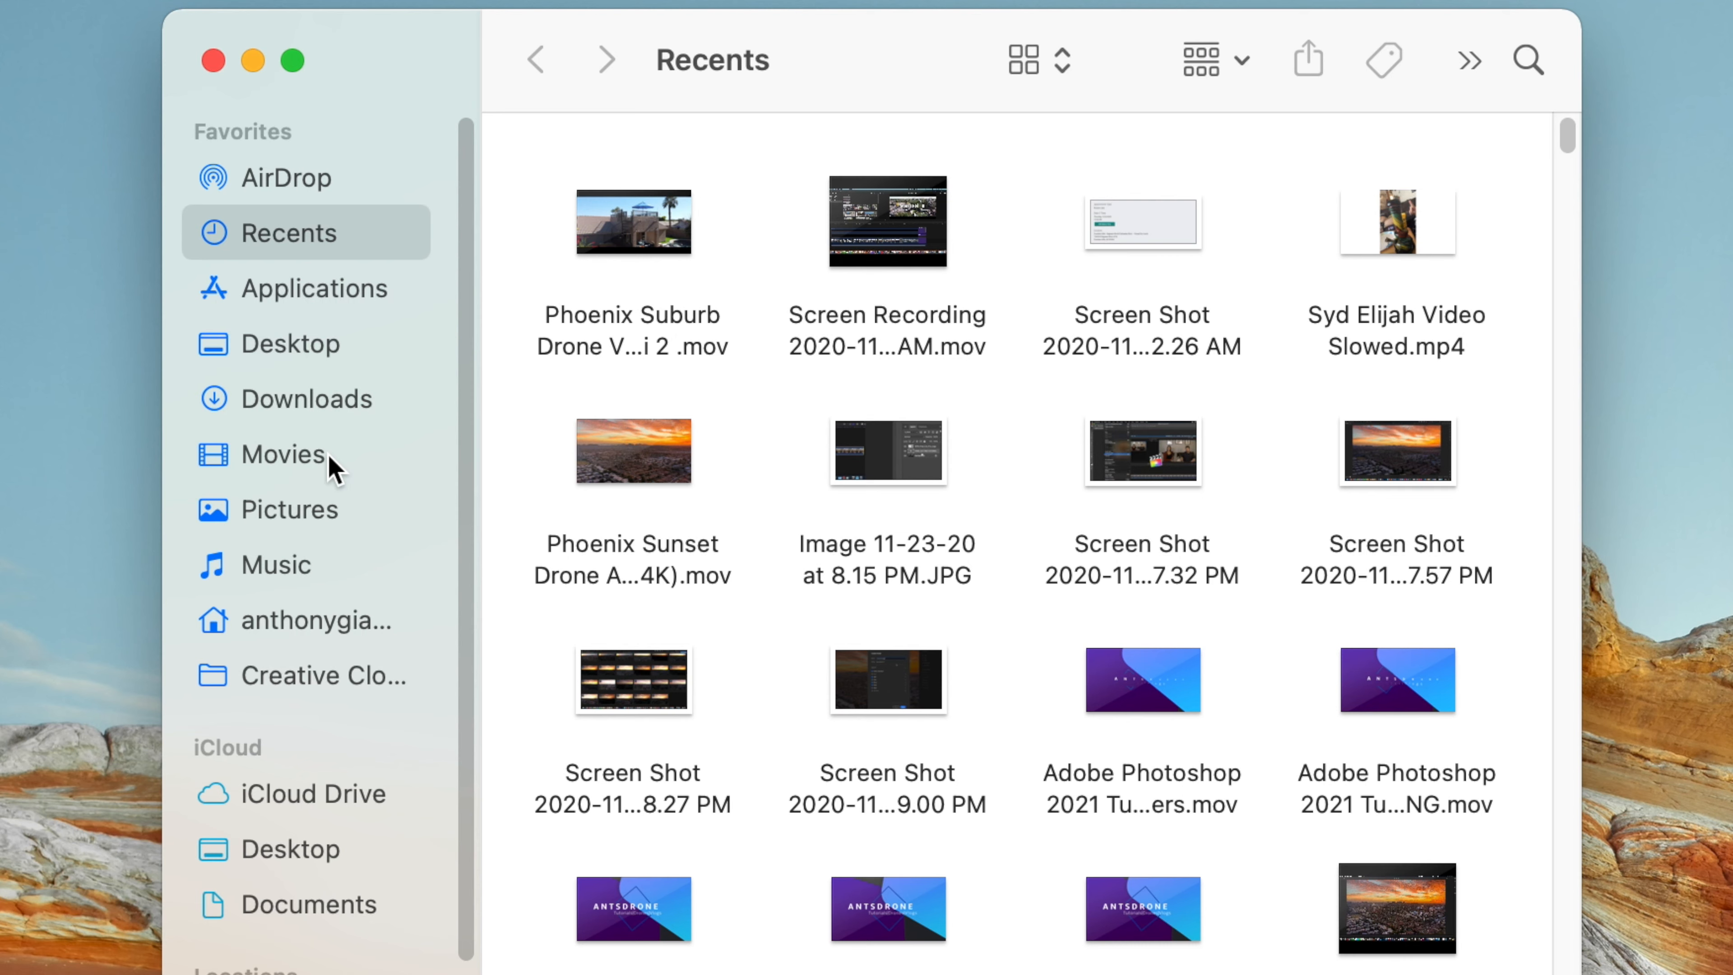
click(195, 309)
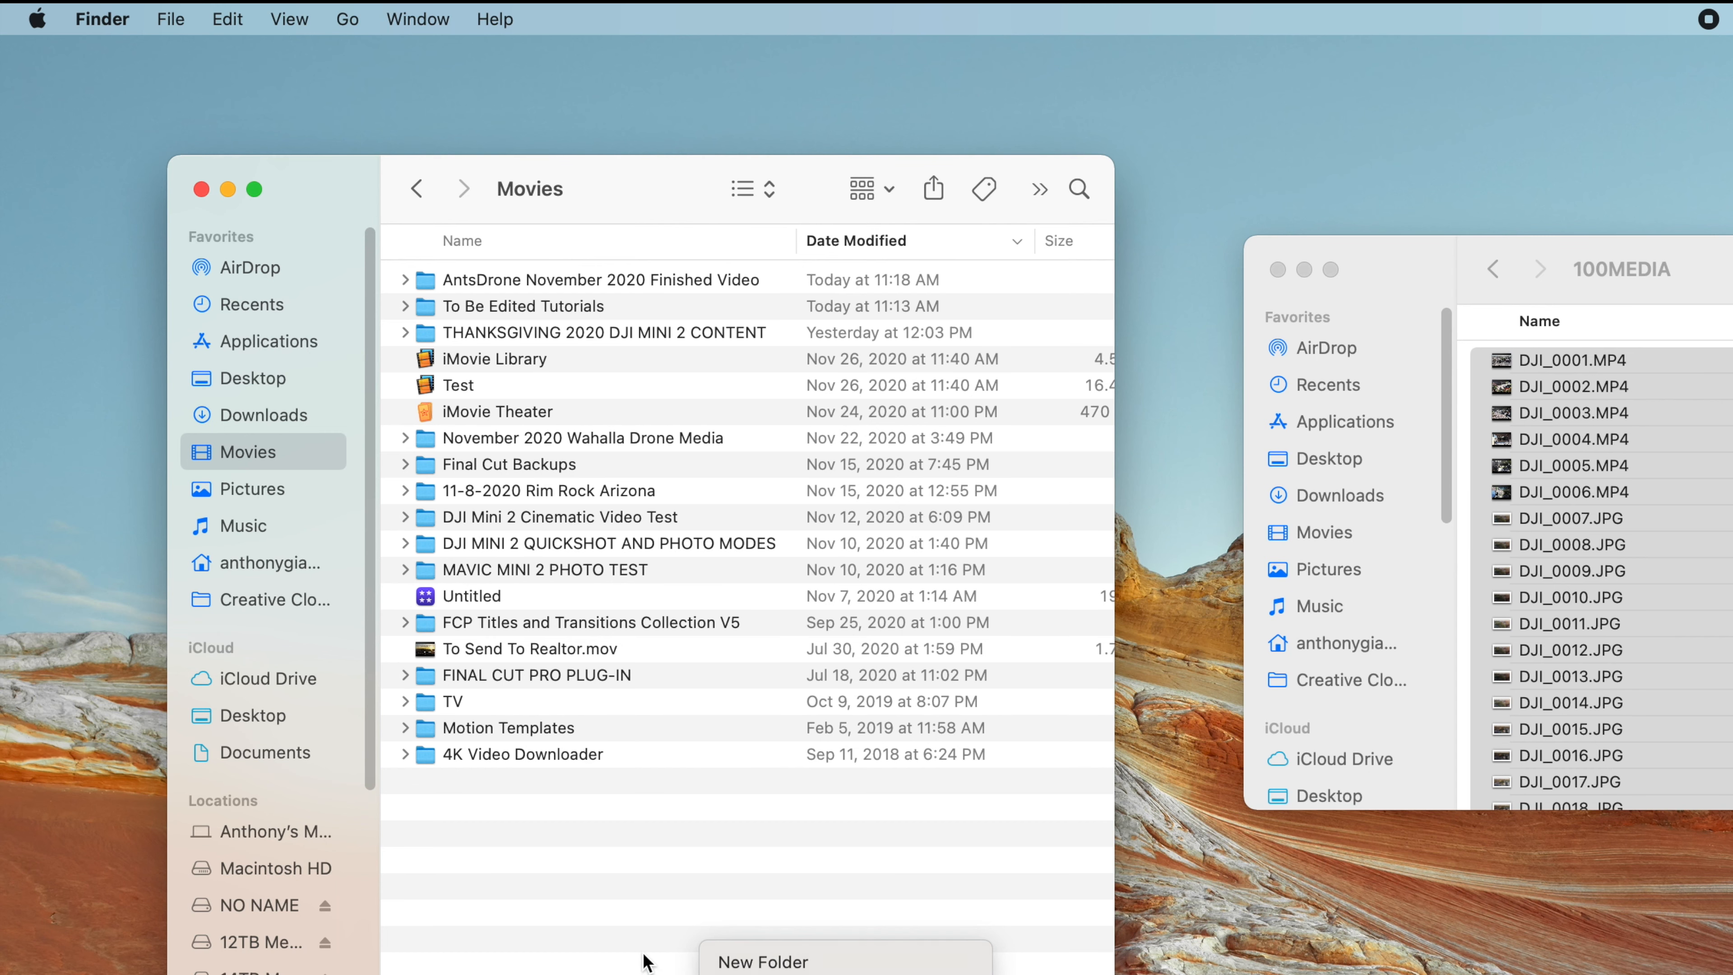
Create a new folder named TEST FOR YOUTUBE VIDEO inside Movies
click(644, 960)
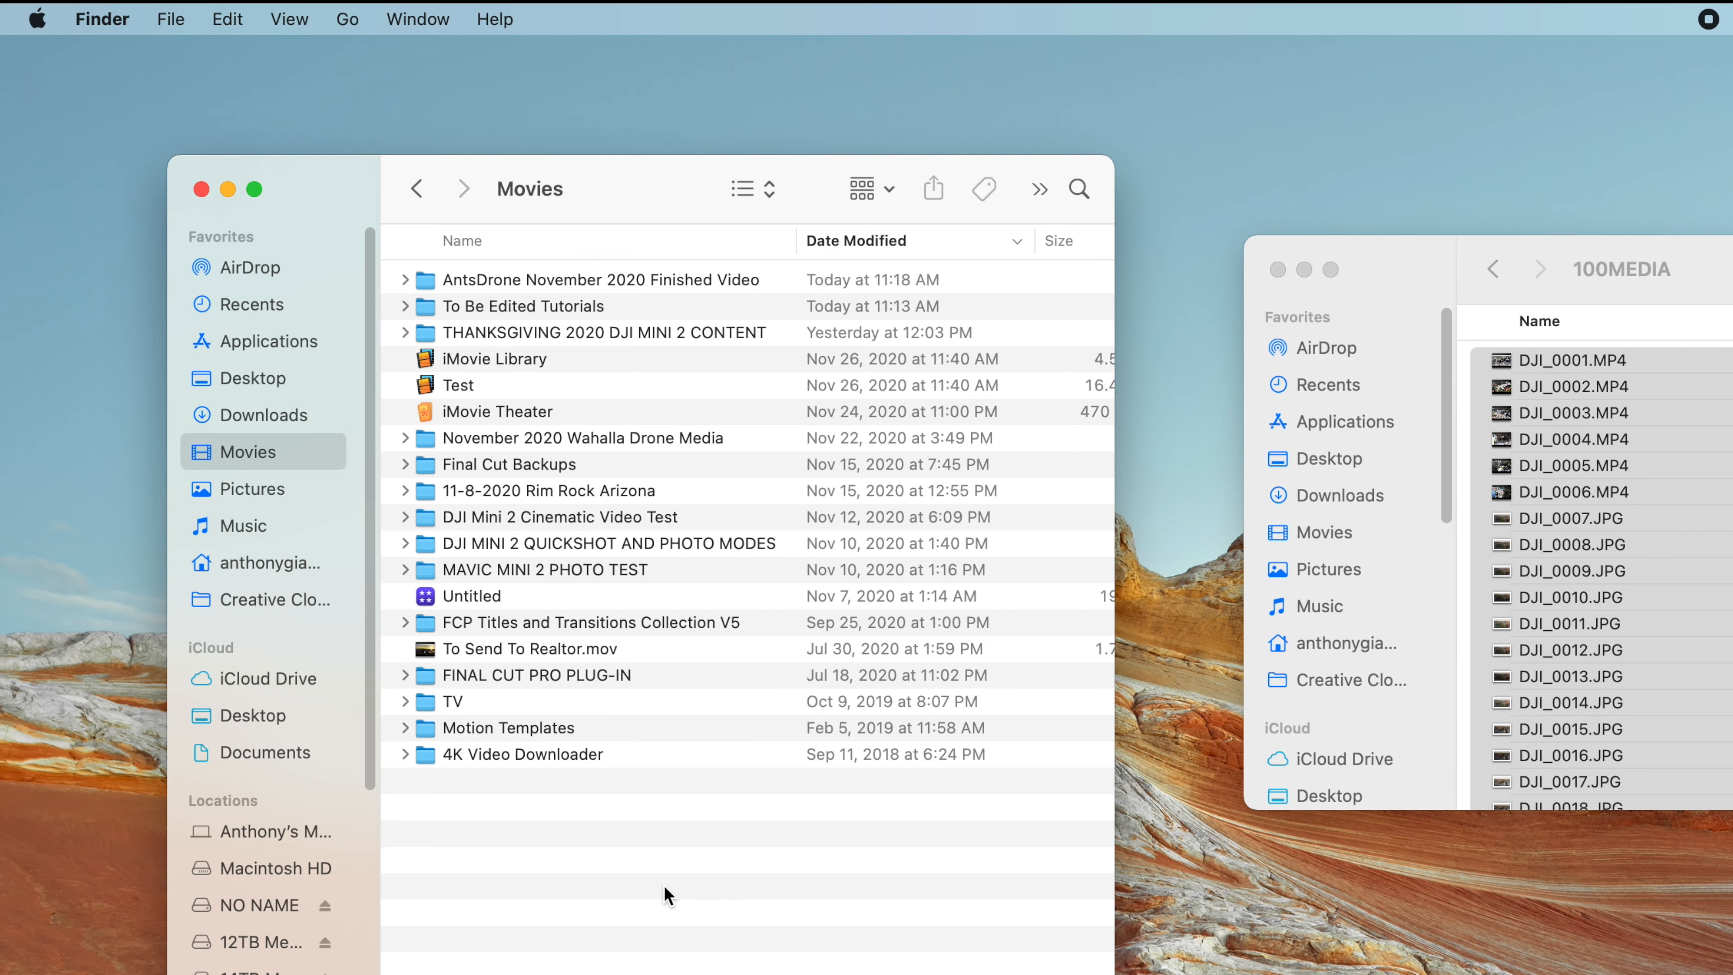
right_click(665, 887)
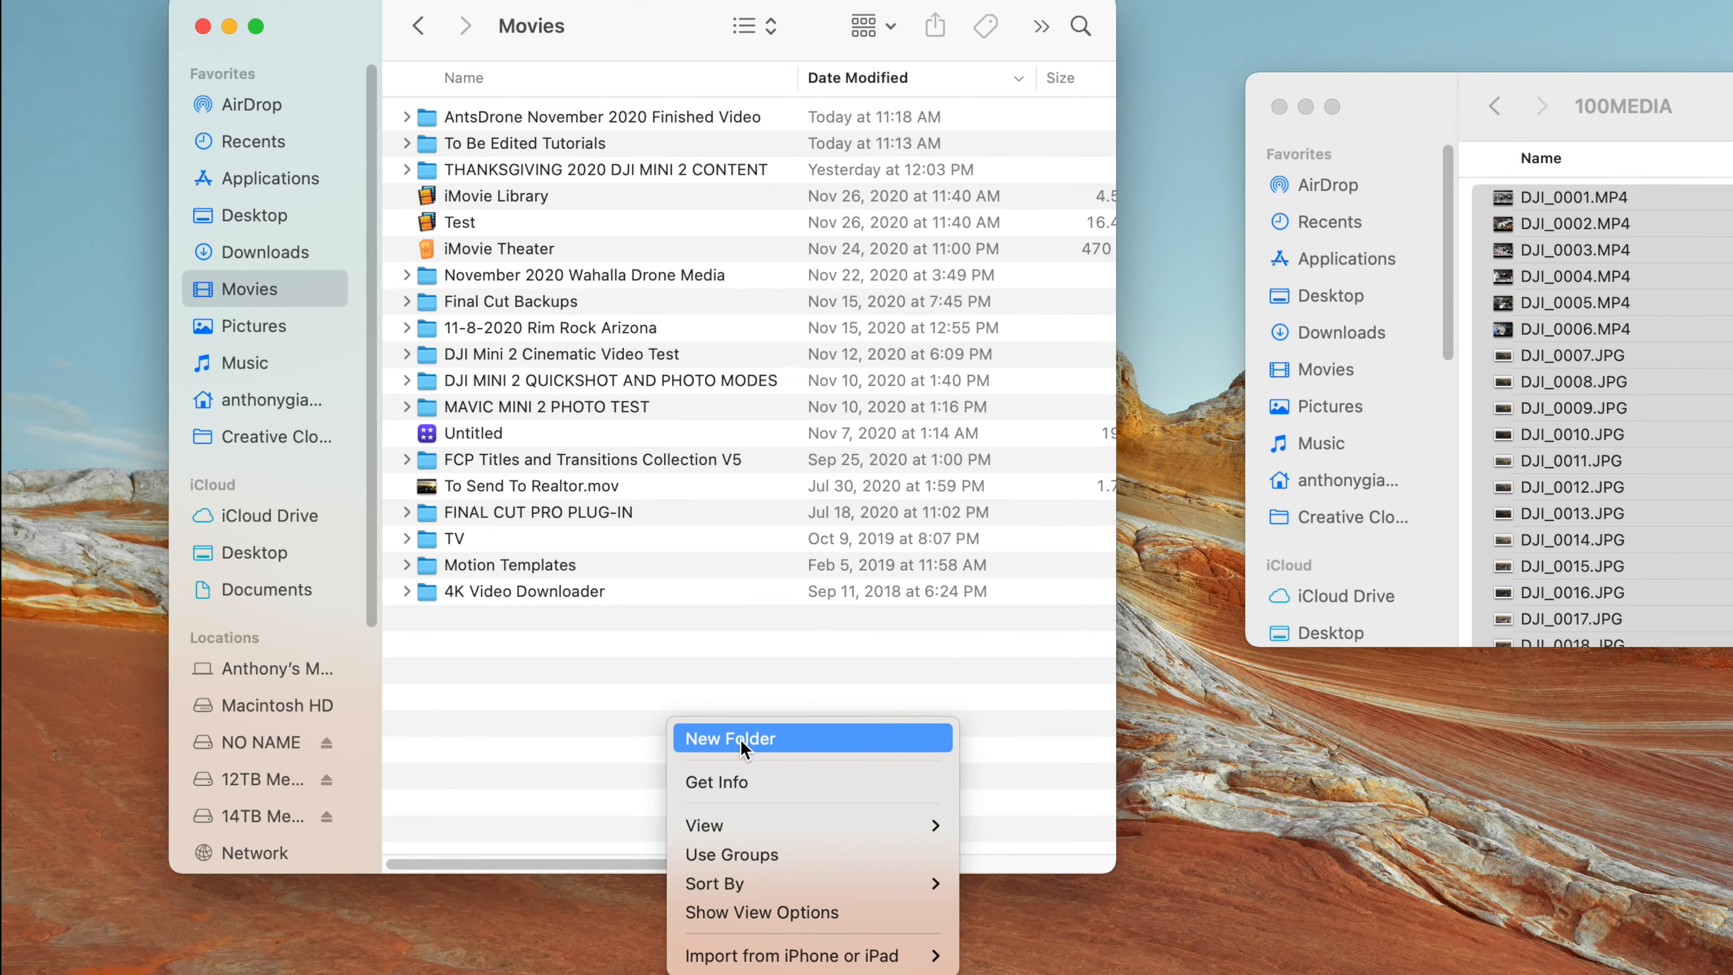
click(741, 739)
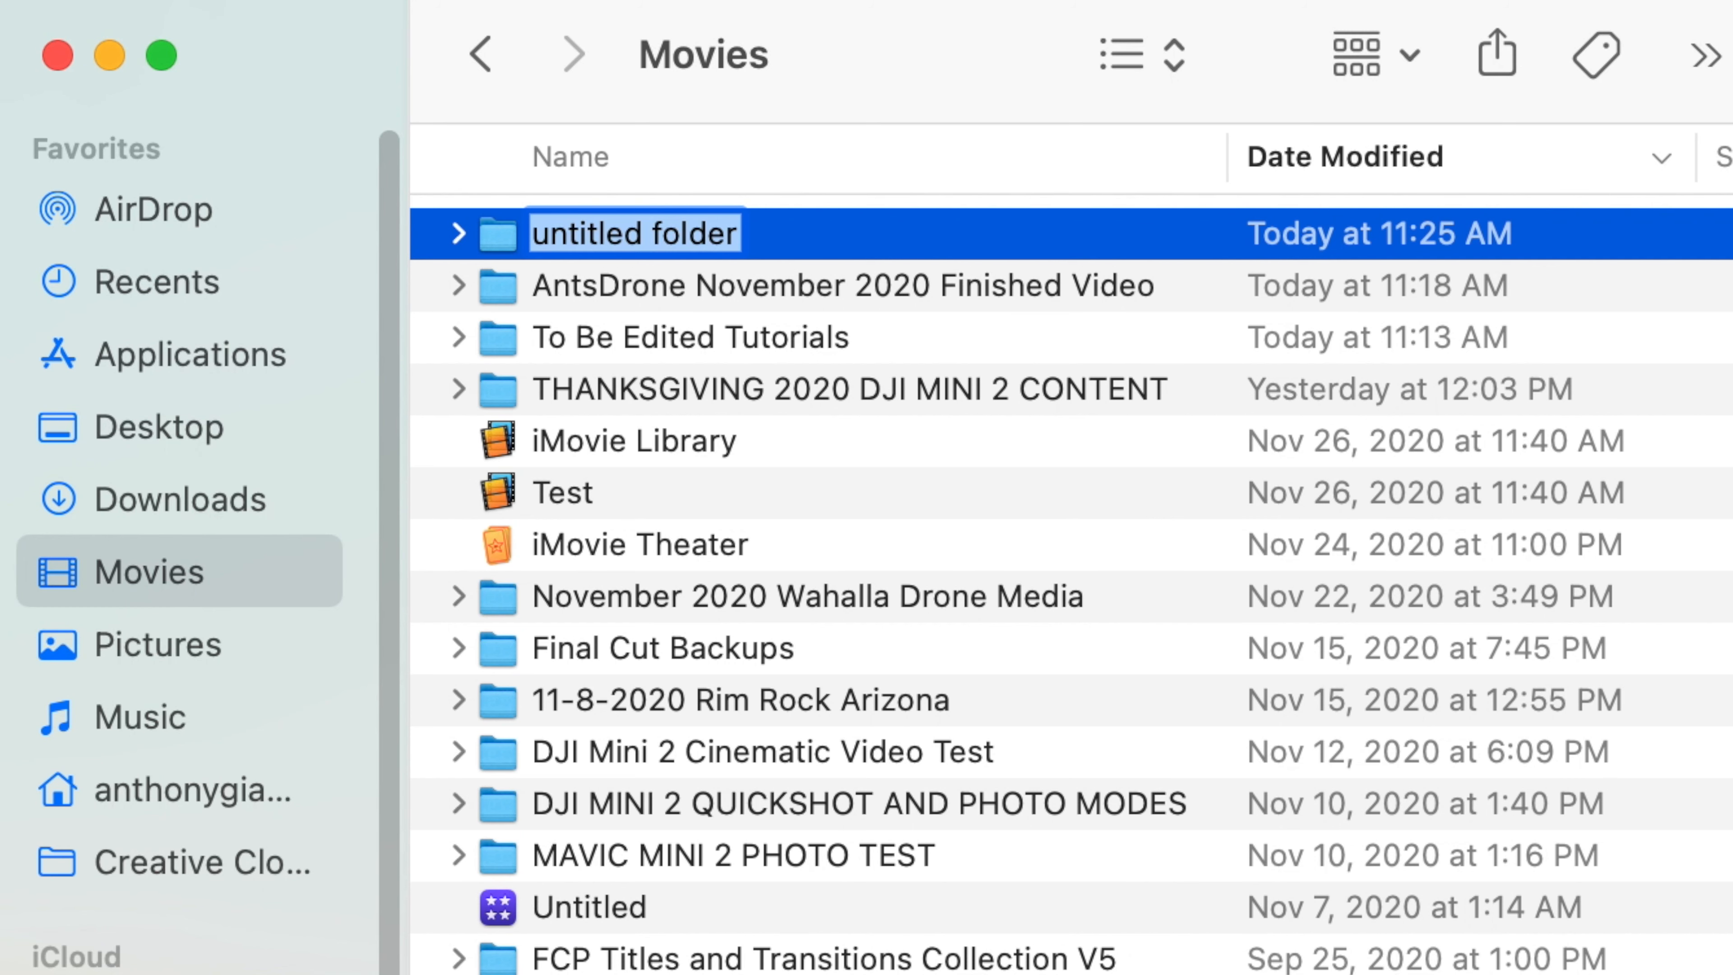
text(TEST )
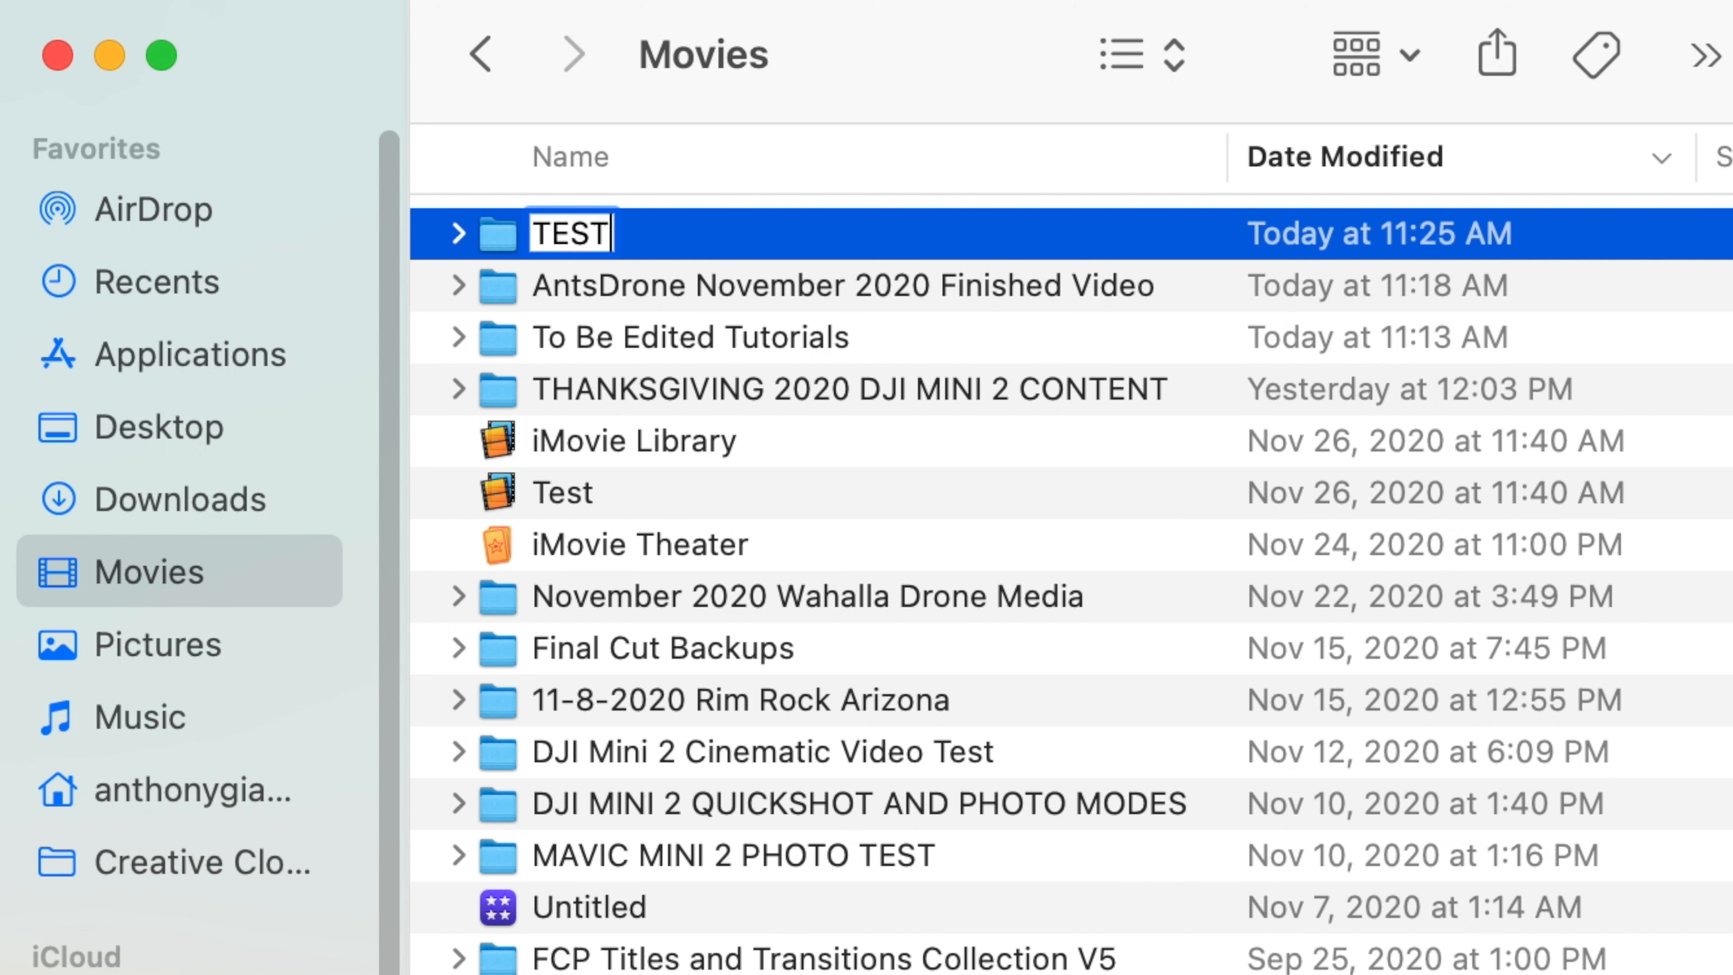
text(FOR)
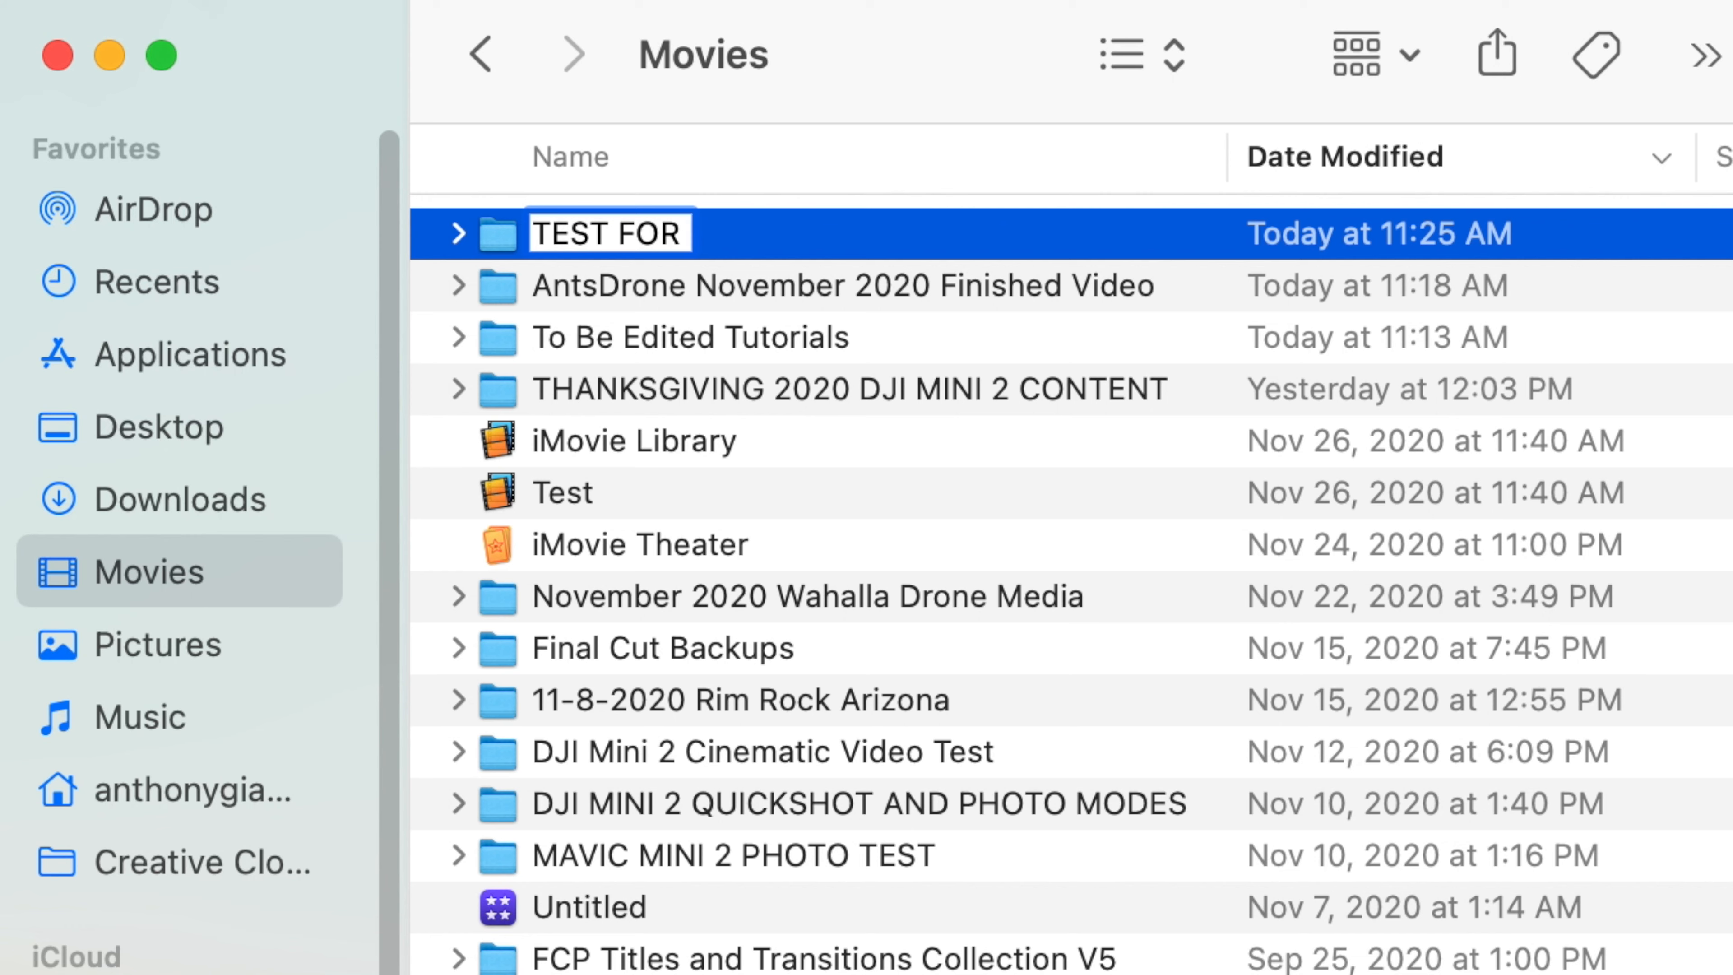
text( YOUTUBE VIDEO)
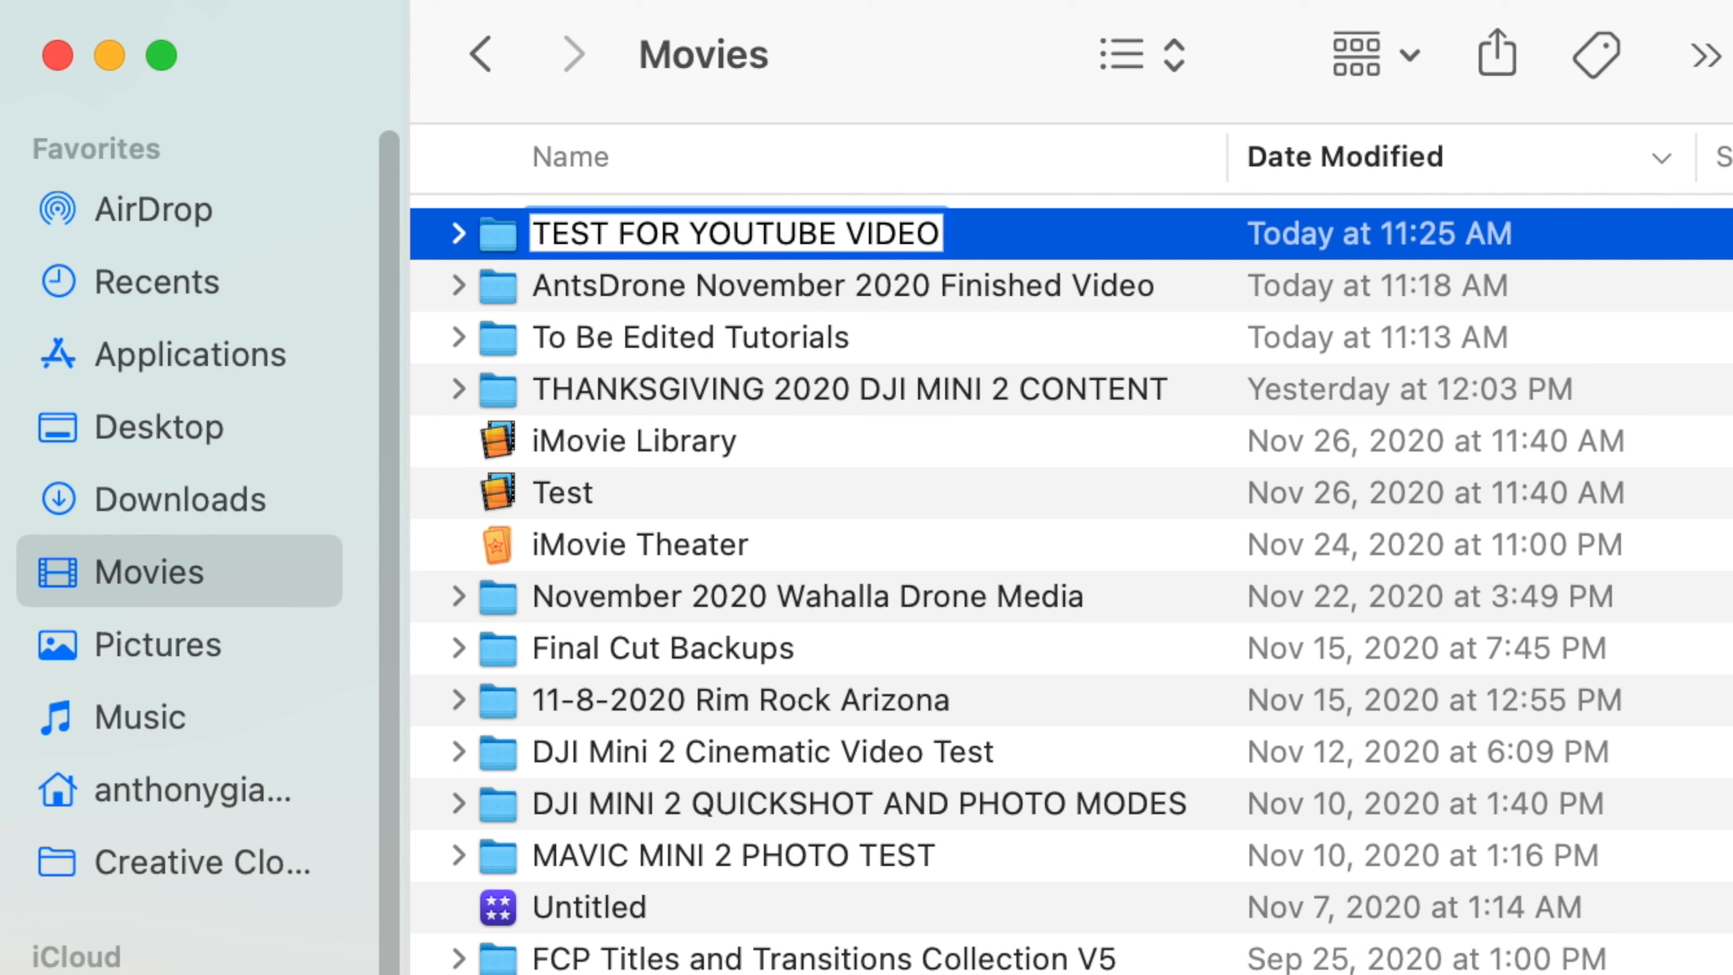
key(Return)
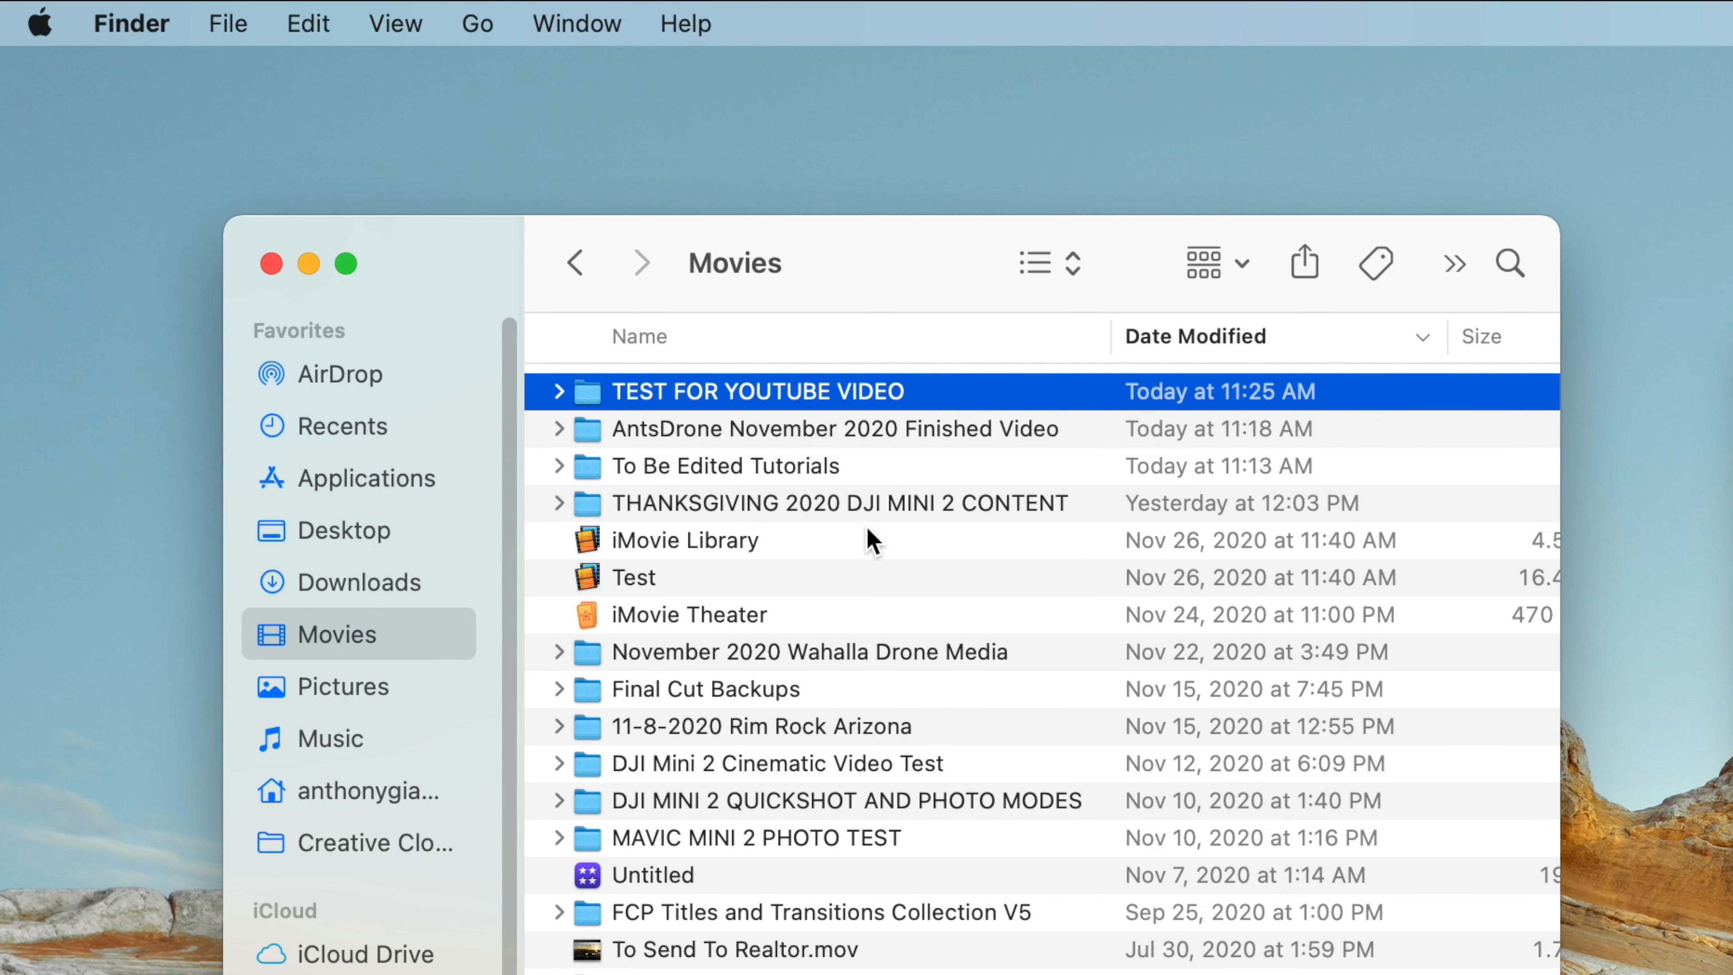
Open the TEST FOR YOUTUBE VIDEO folder and create a subfolder named RAW PHOTOS in it
double_click(787, 403)
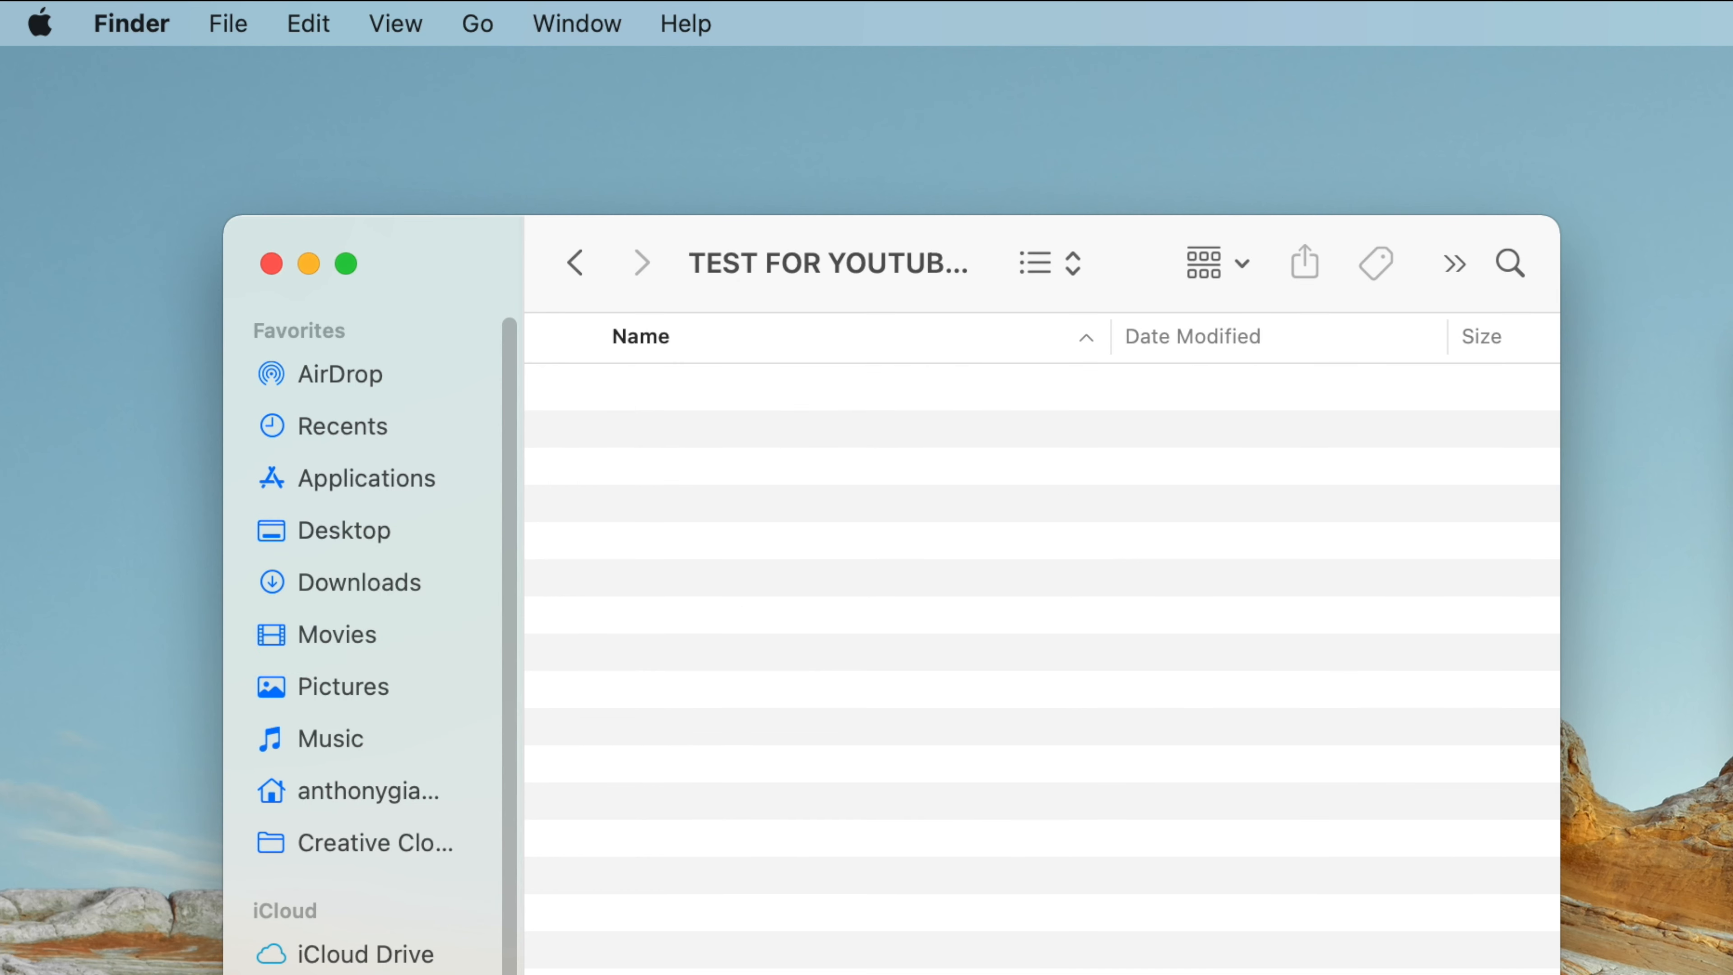
mouse_move(1731, 844)
mouse_down()
mouse_move(915, 844)
mouse_move(1732, 836)
mouse_up()
right_click(1208, 795)
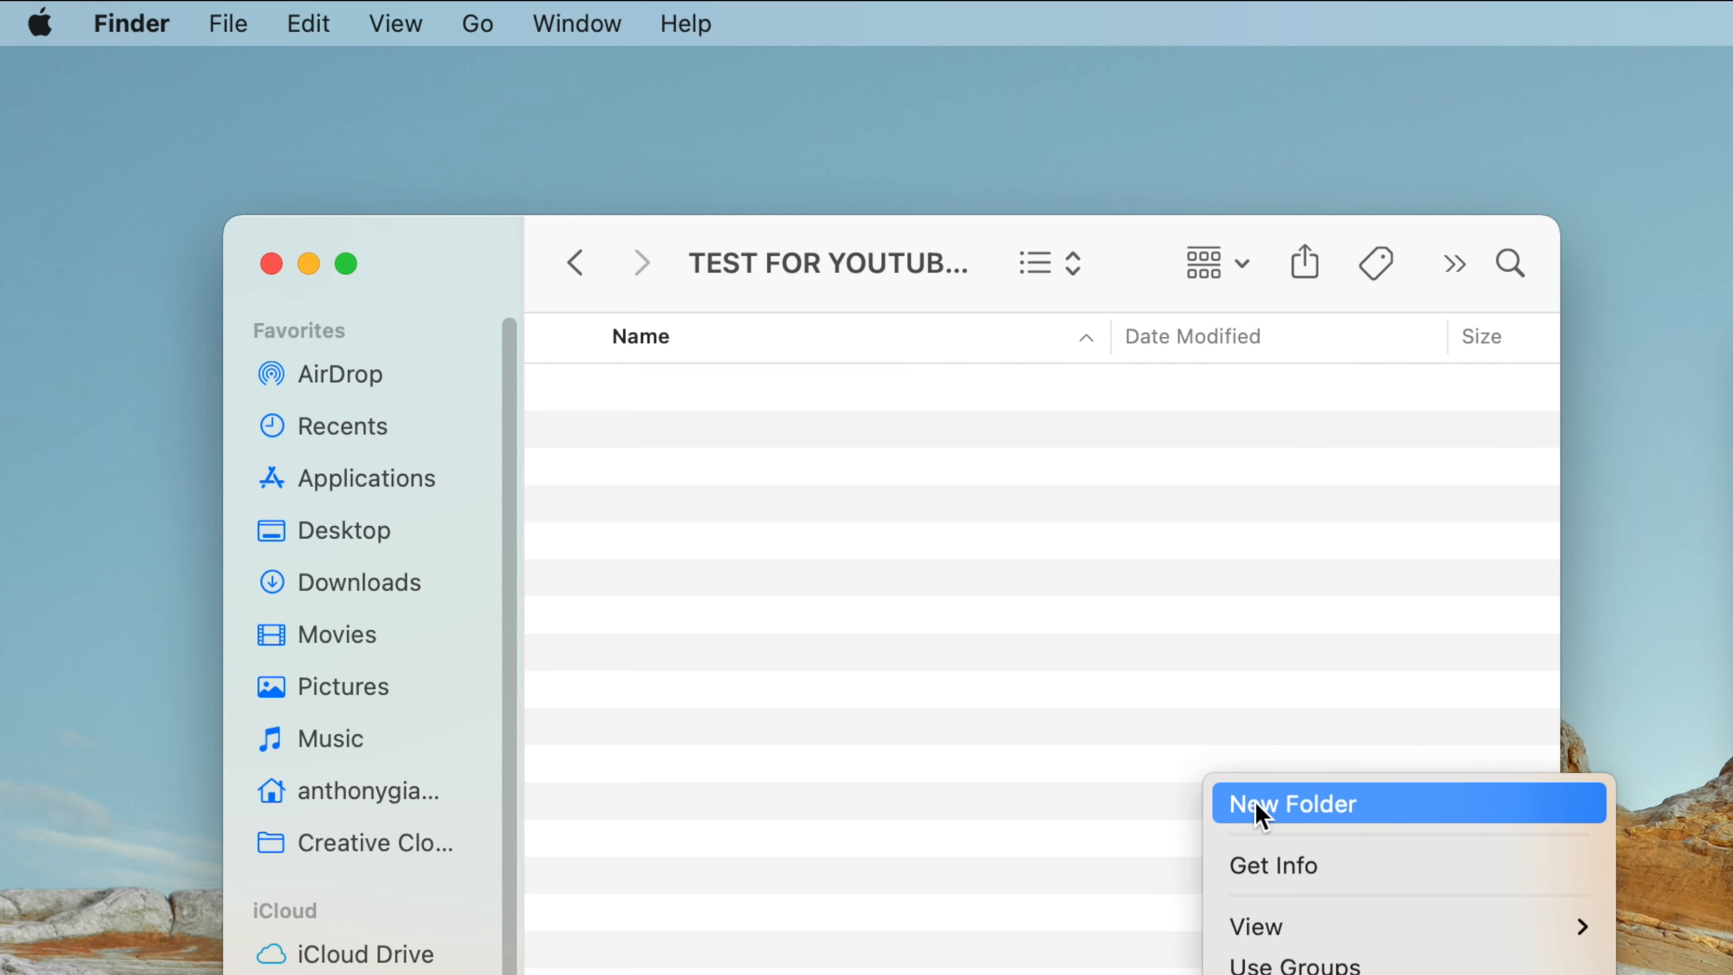
click(1257, 813)
text(R)
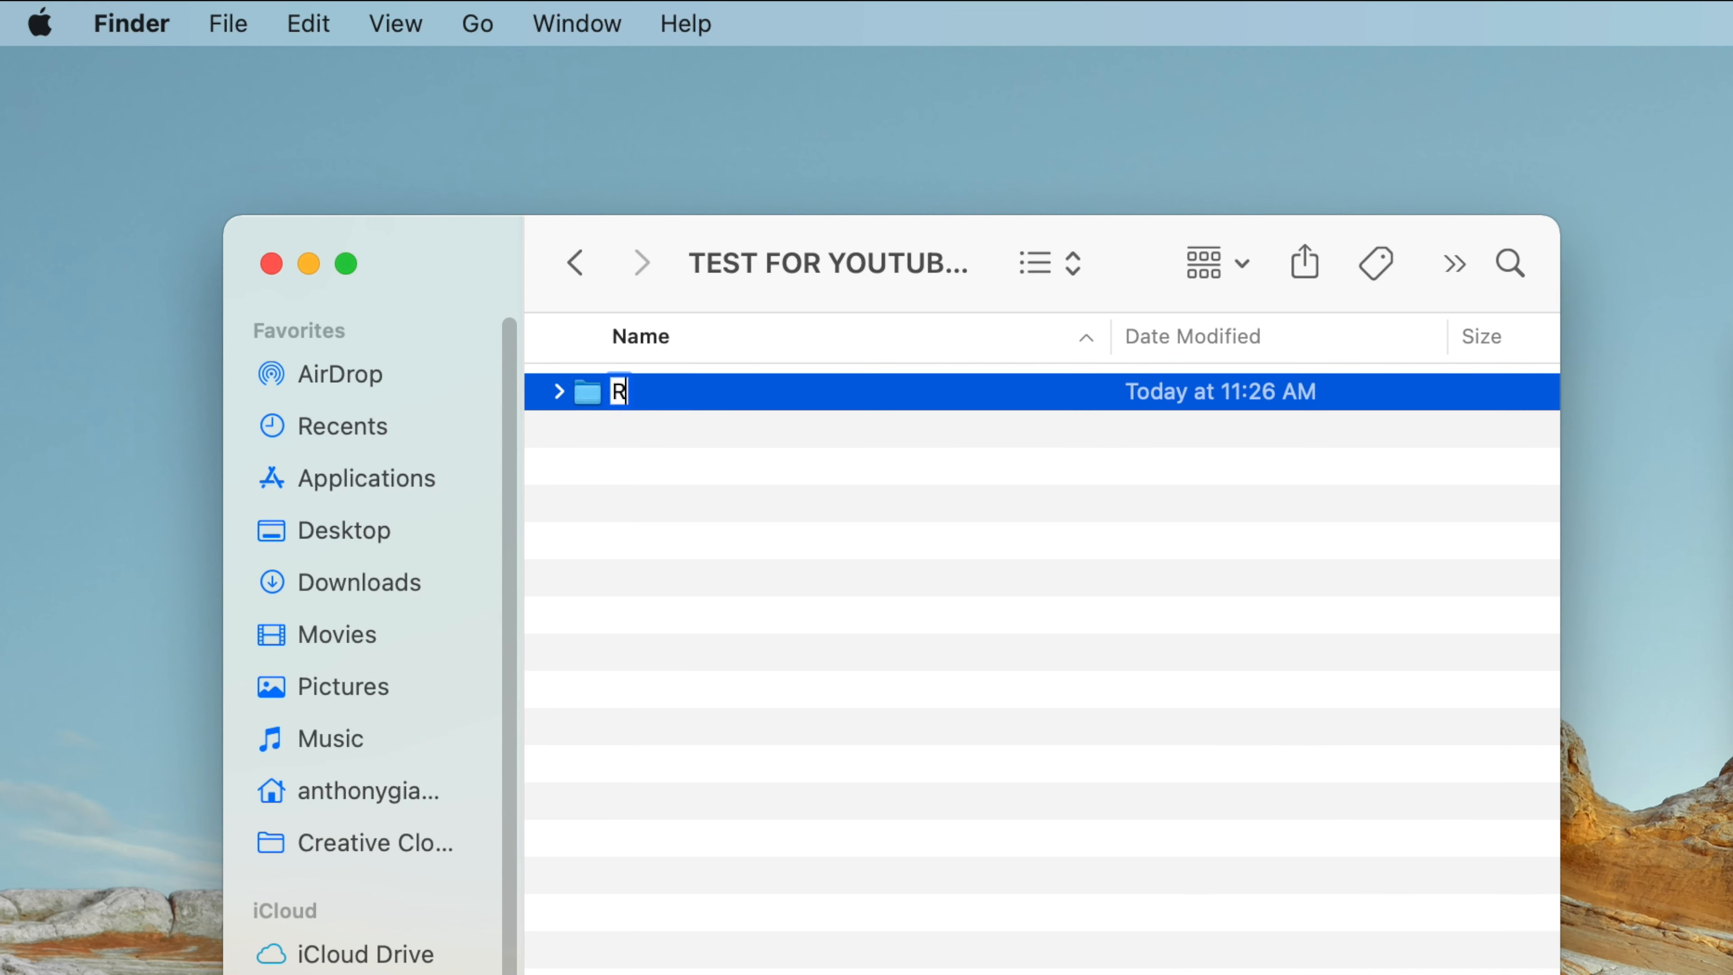
text(AW PHOTOS)
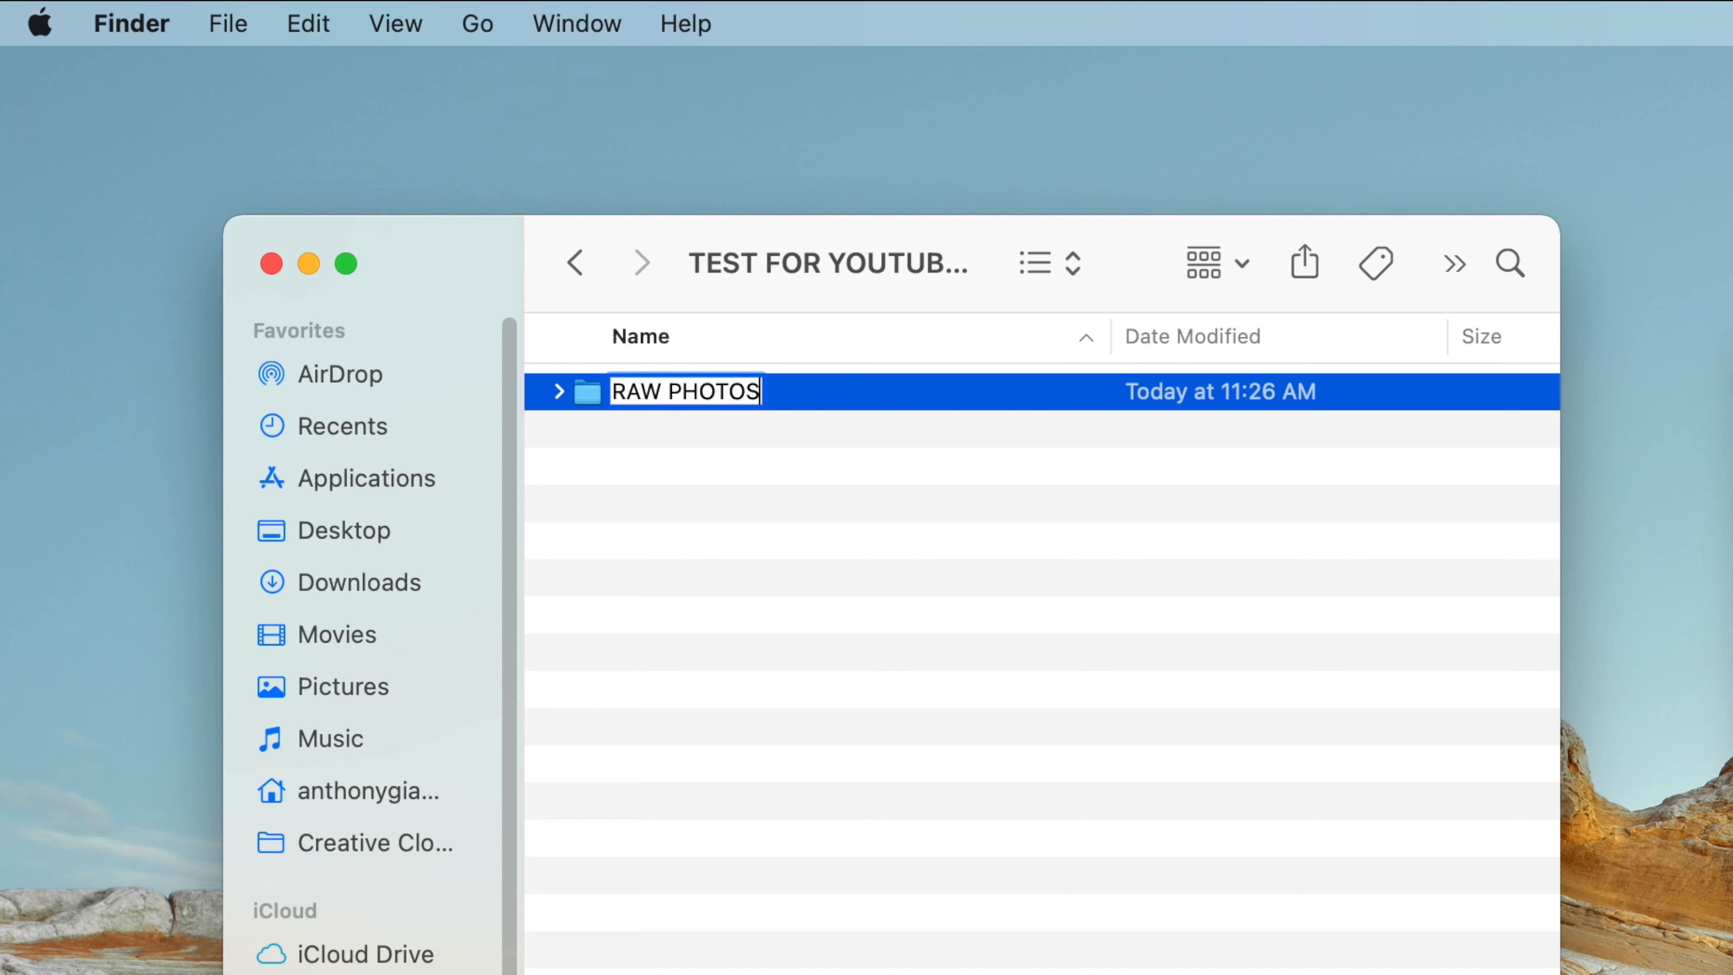
key(Return)
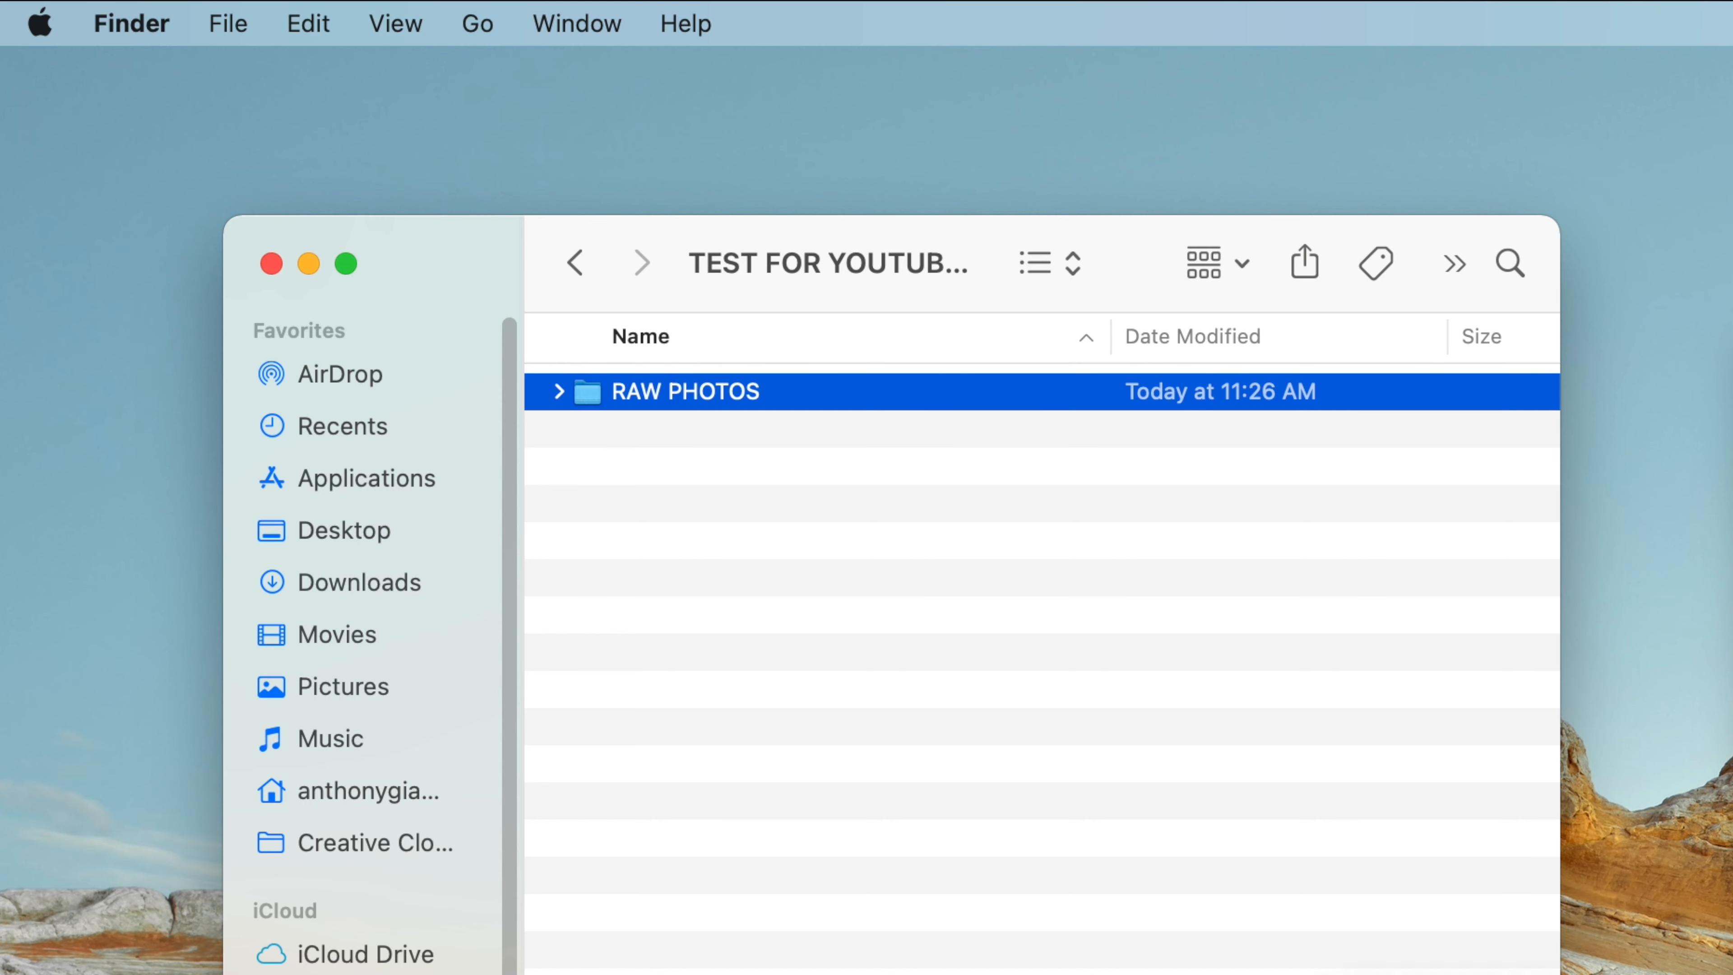
Create a second subfolder named RAW VIDEOS next to RAW PHOTOS
key(super+shift+n)
text(RAW )
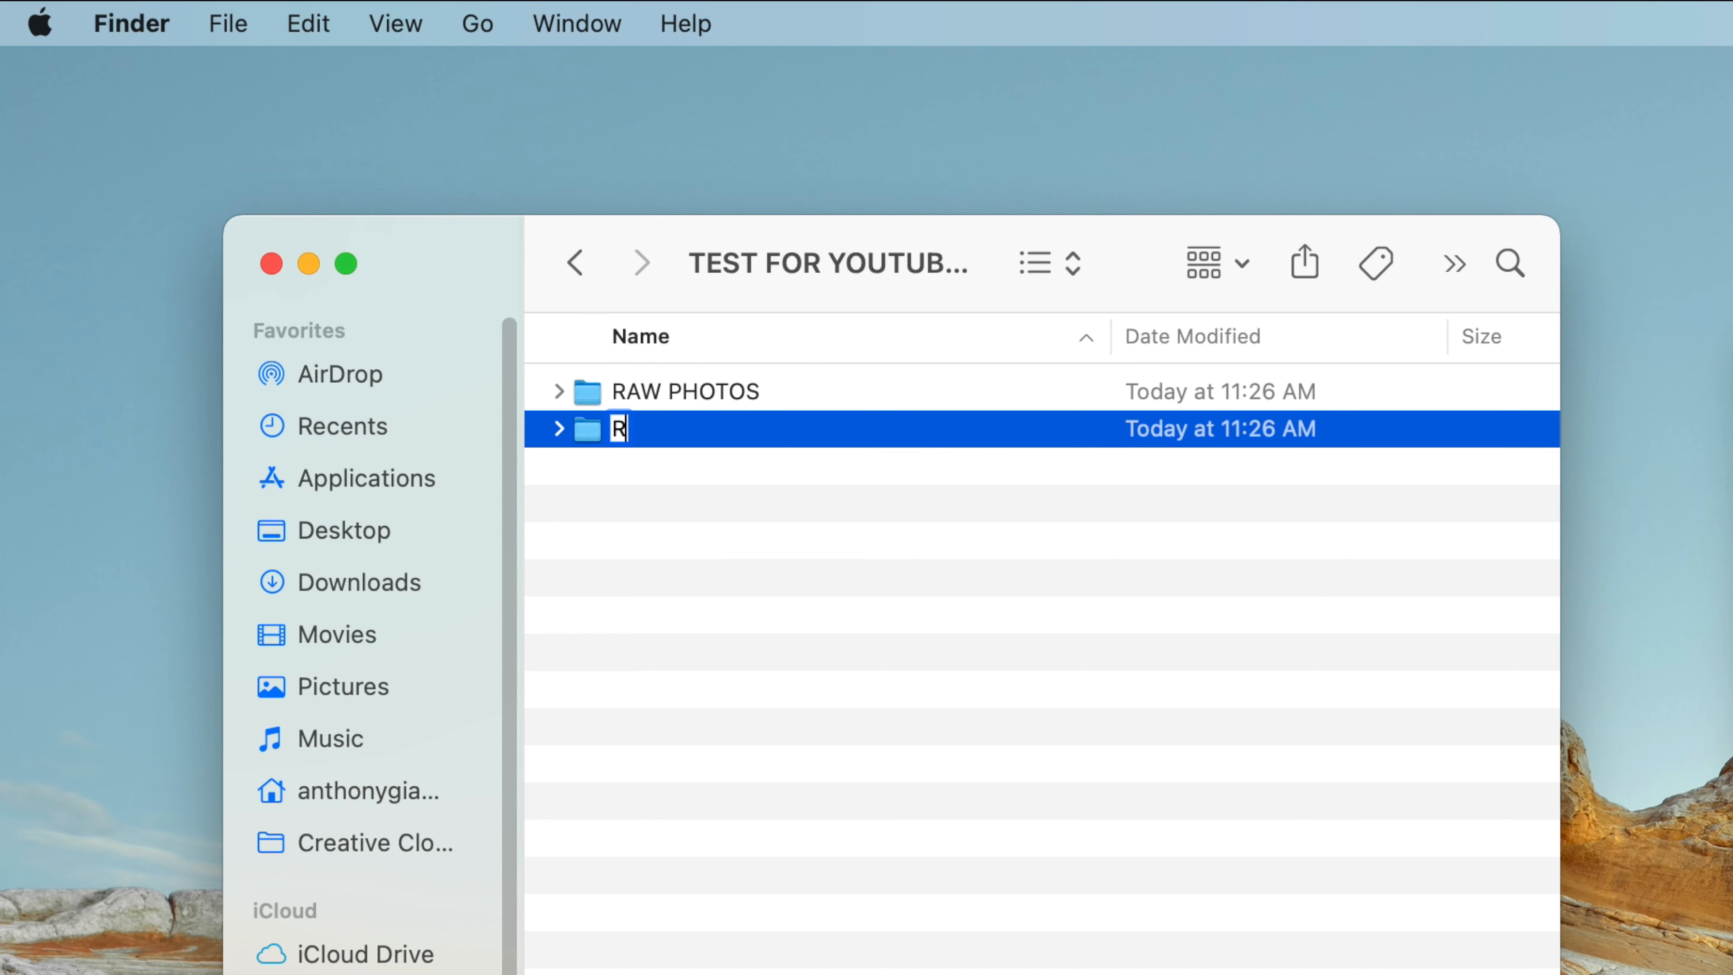
text(VIDEOS)
key(Return)
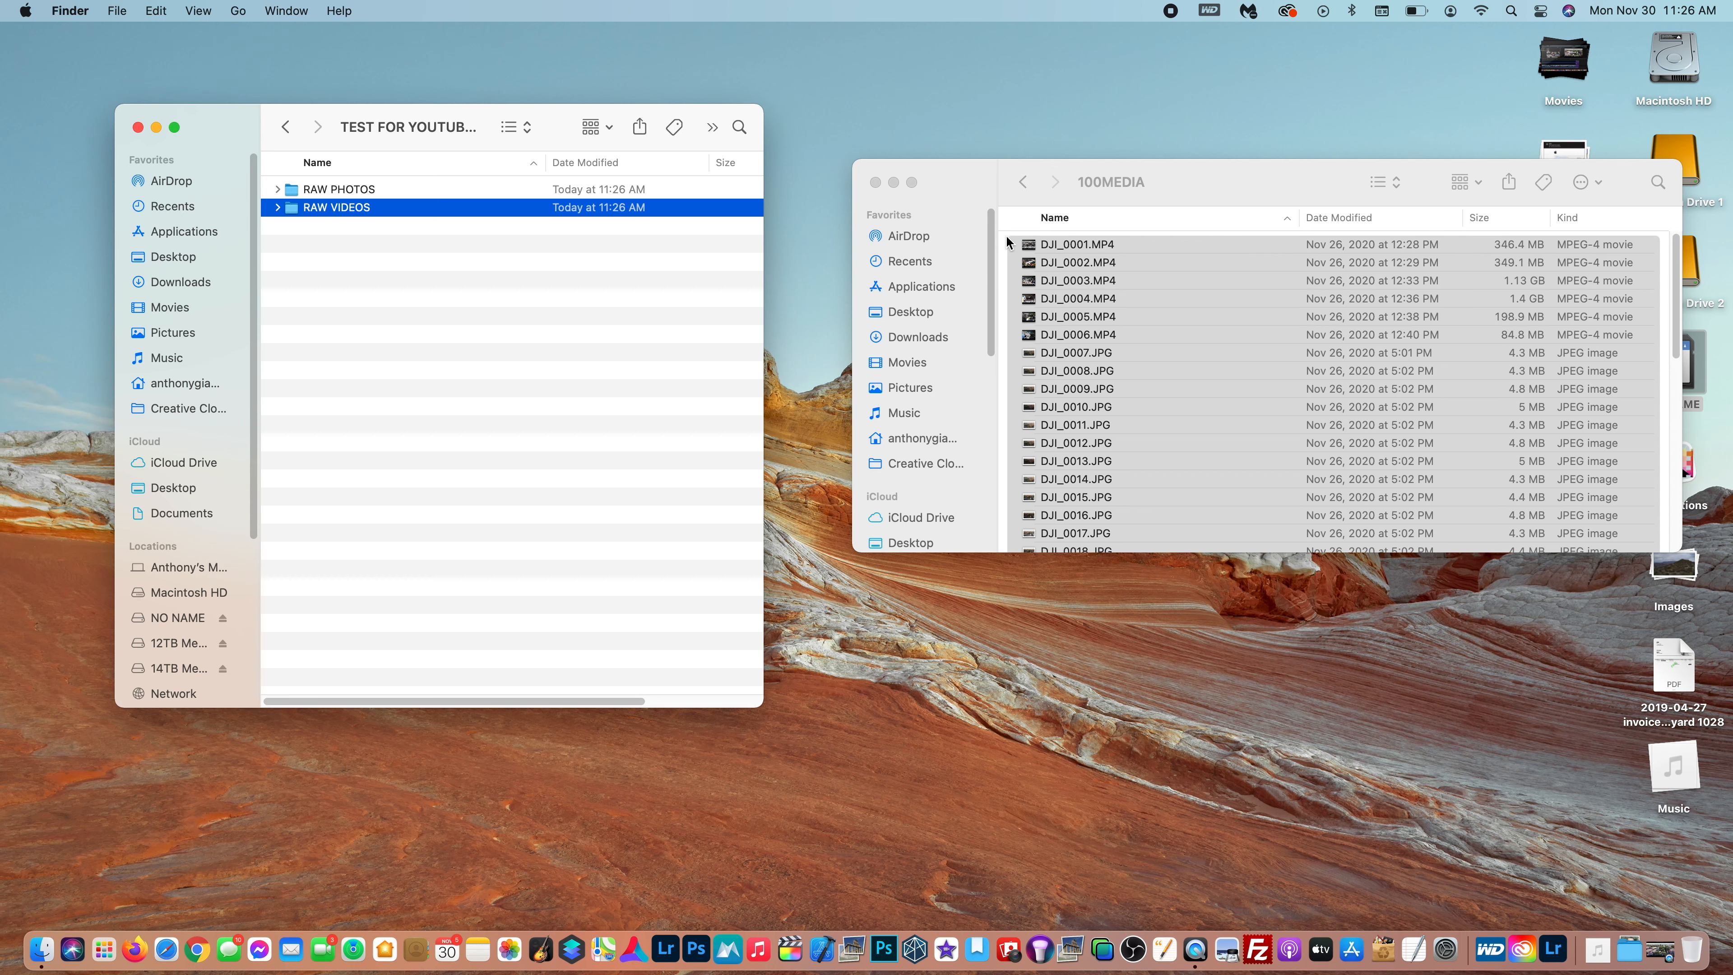
Copy DJI_0001.MP4 through DJI_0006.MP4 from 100MEDIA into the RAW VIDEOS folder and move the copy progress window out of the way
click(1001, 233)
key(super+a)
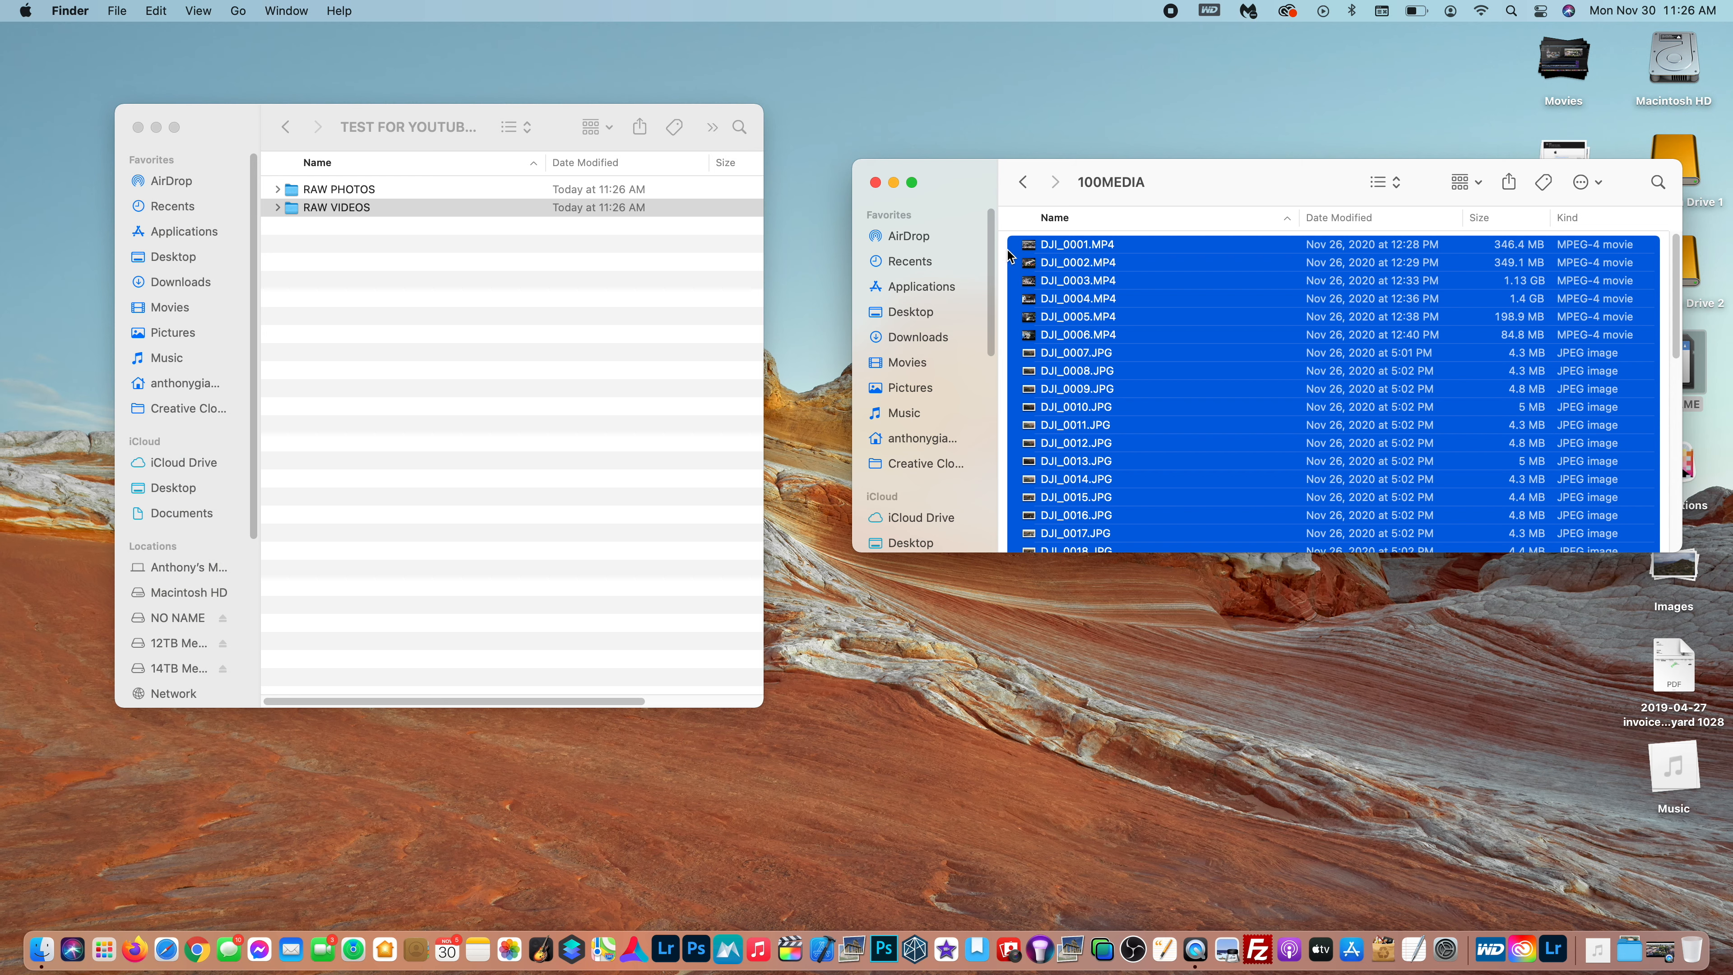
click(1011, 263)
click(1049, 249)
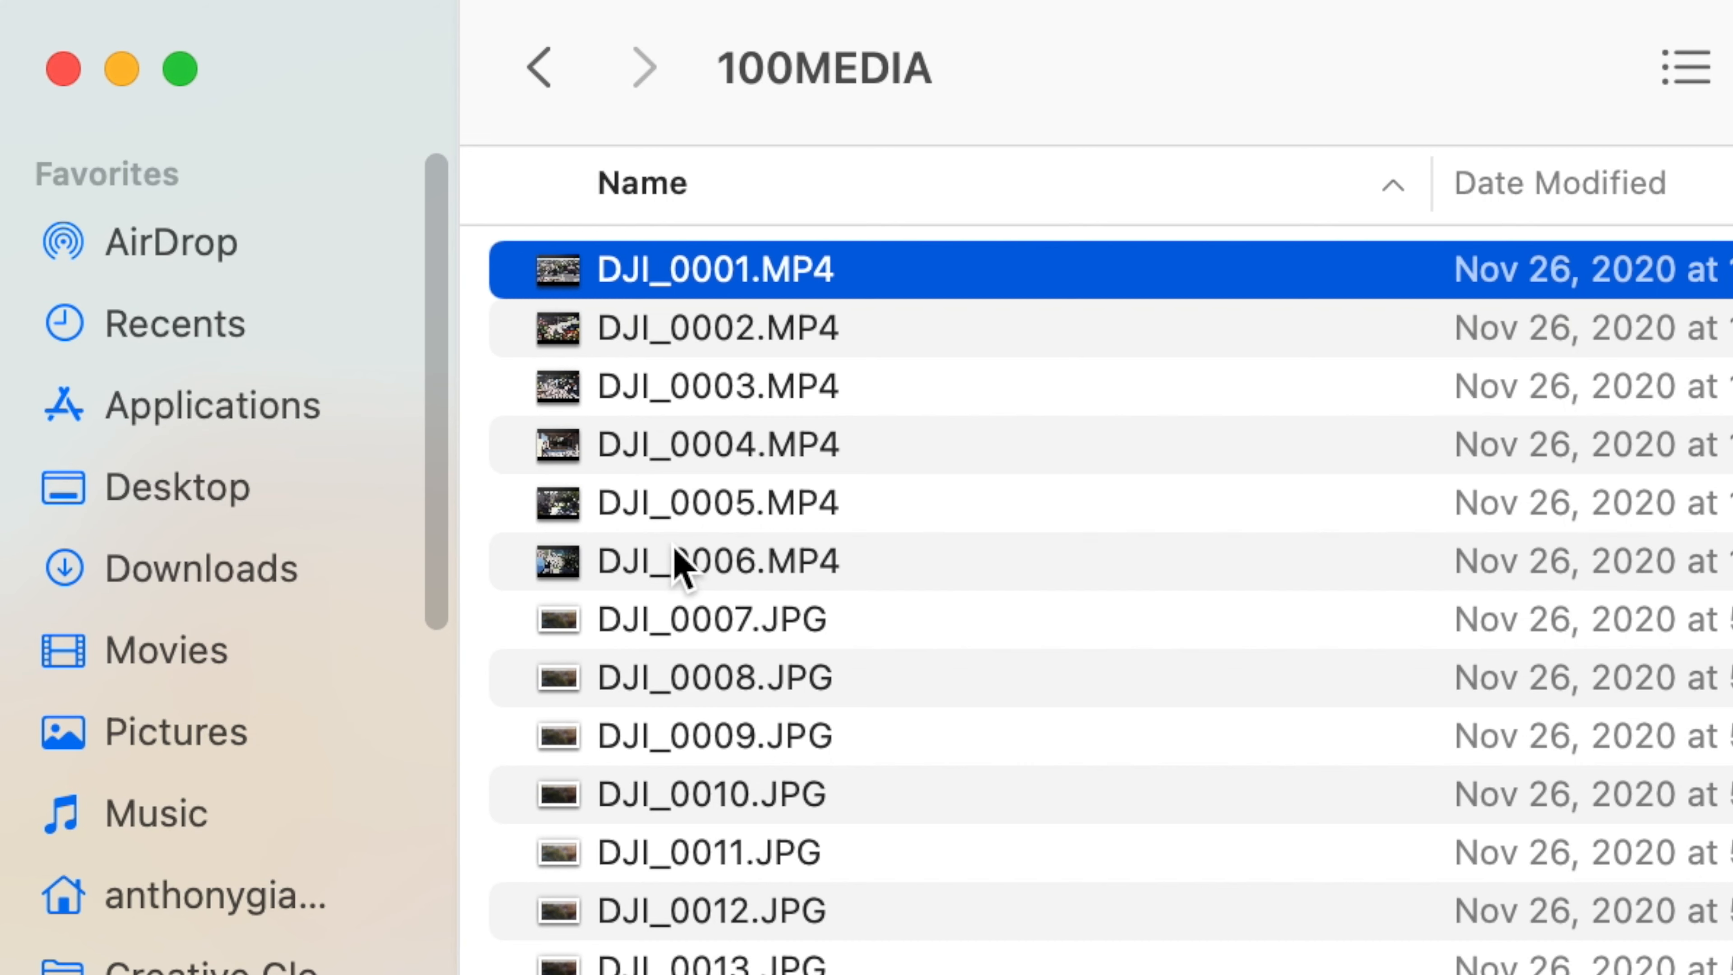
shift+click(672, 543)
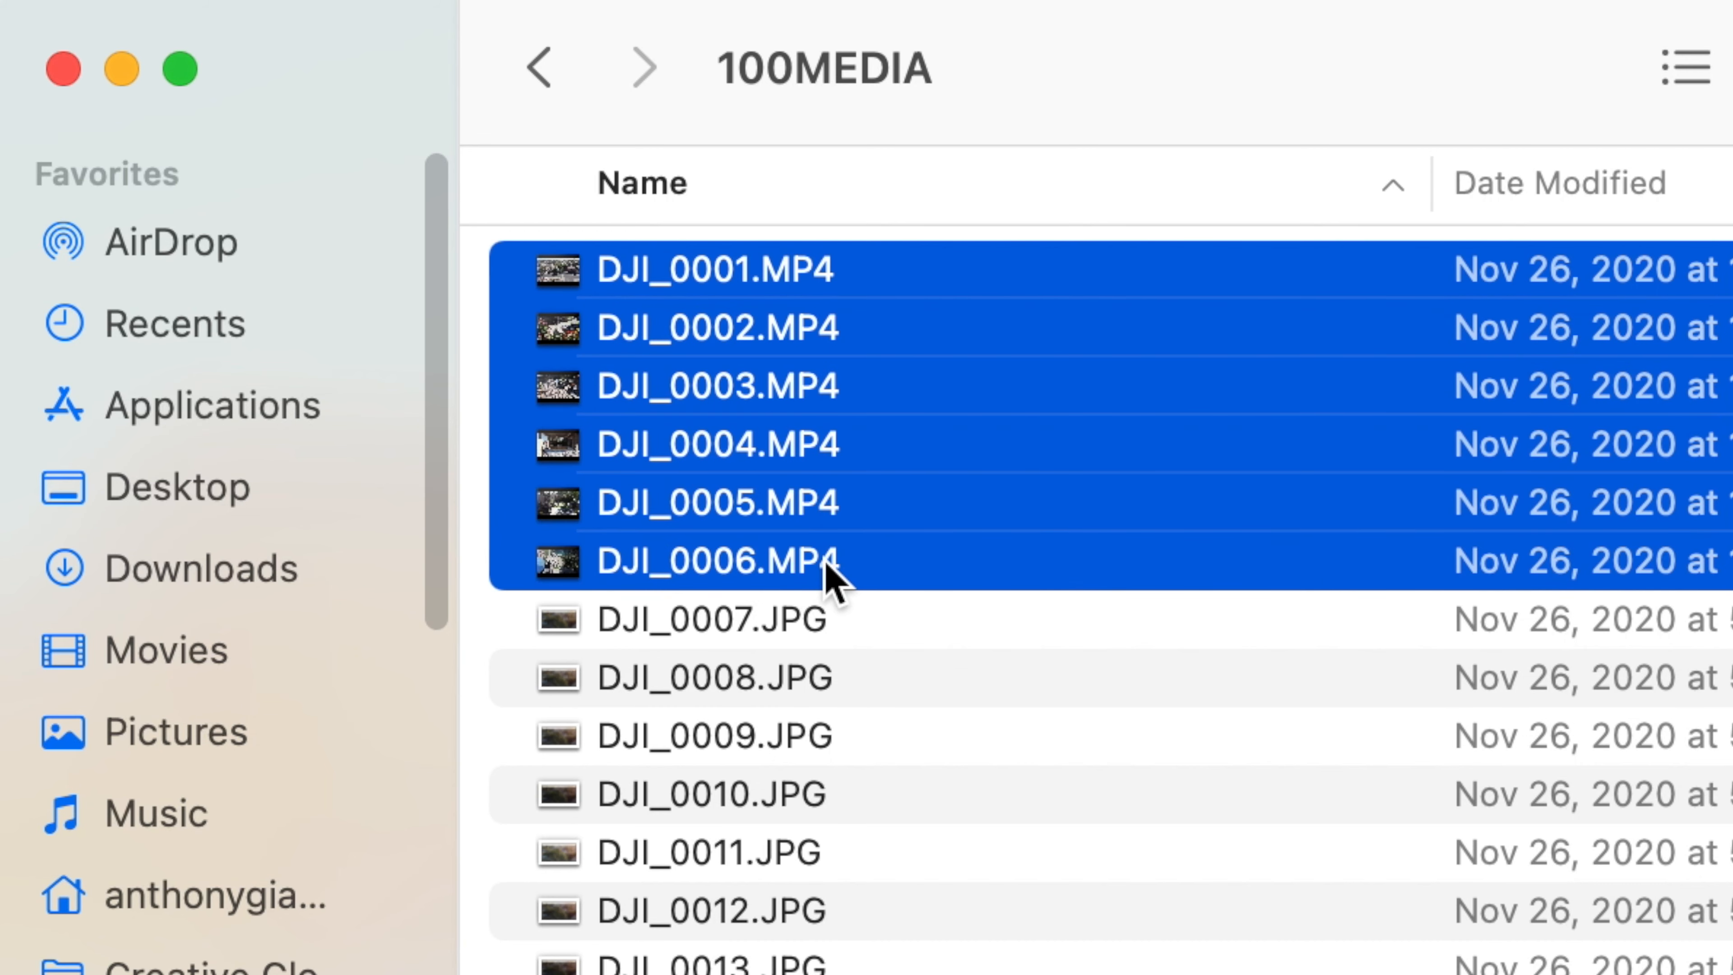
drag(839, 287, 0, 160)
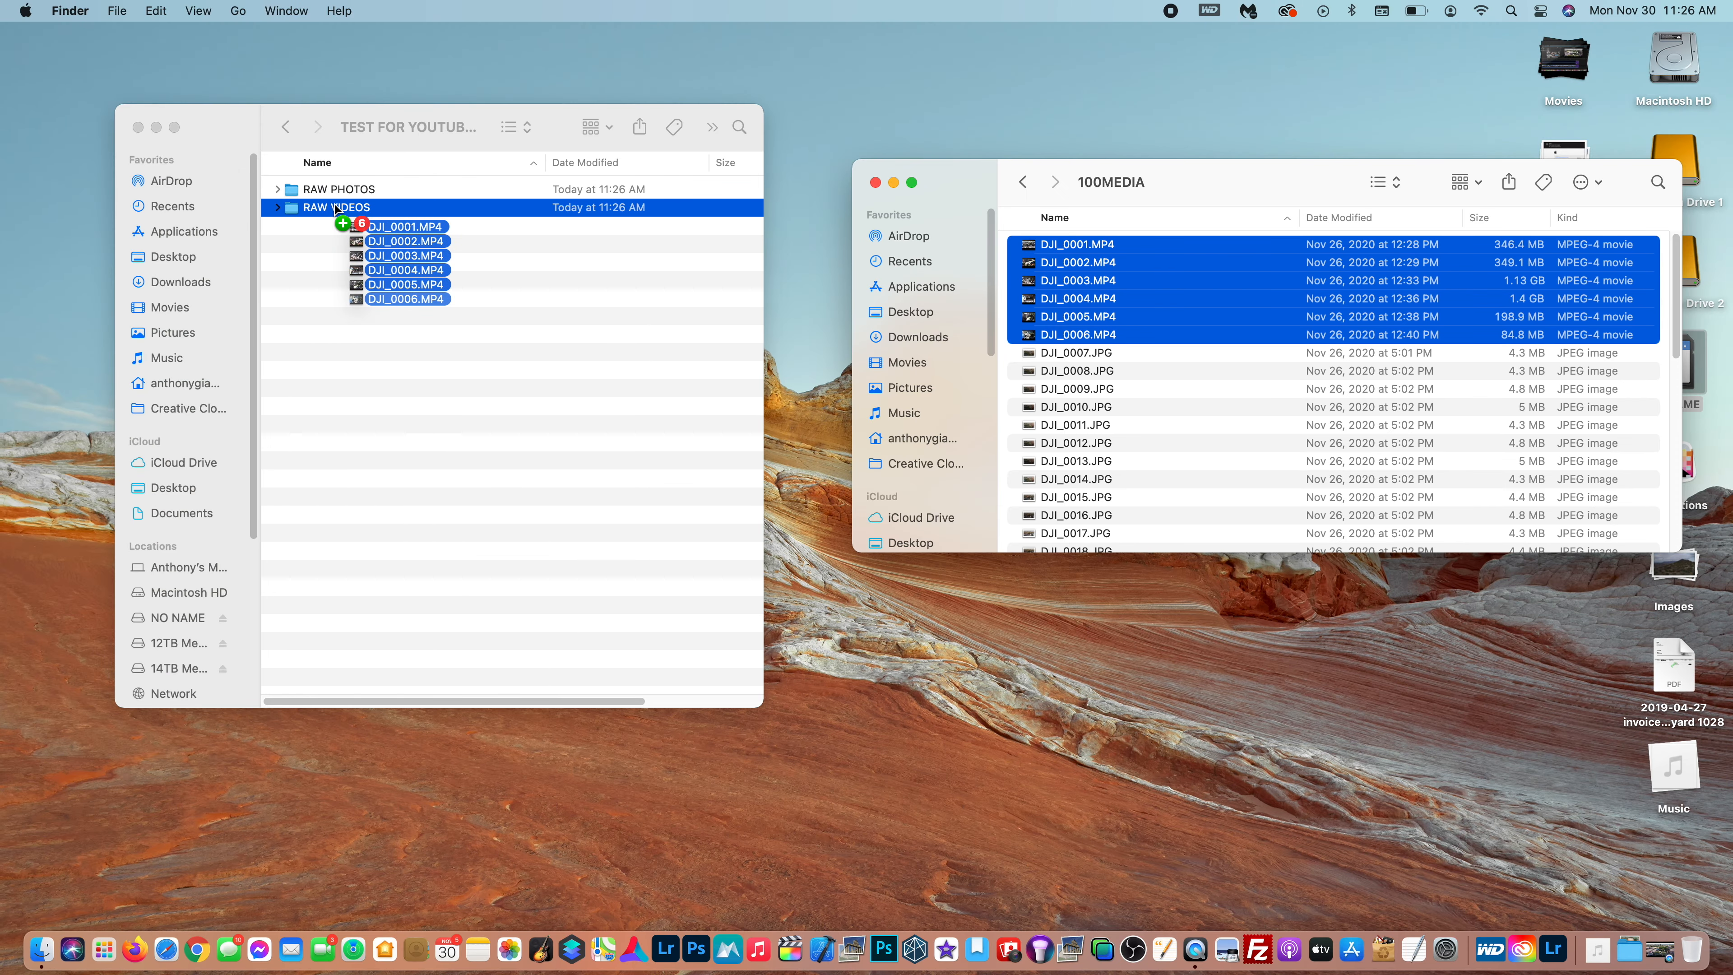
drag(336, 210, 337, 207)
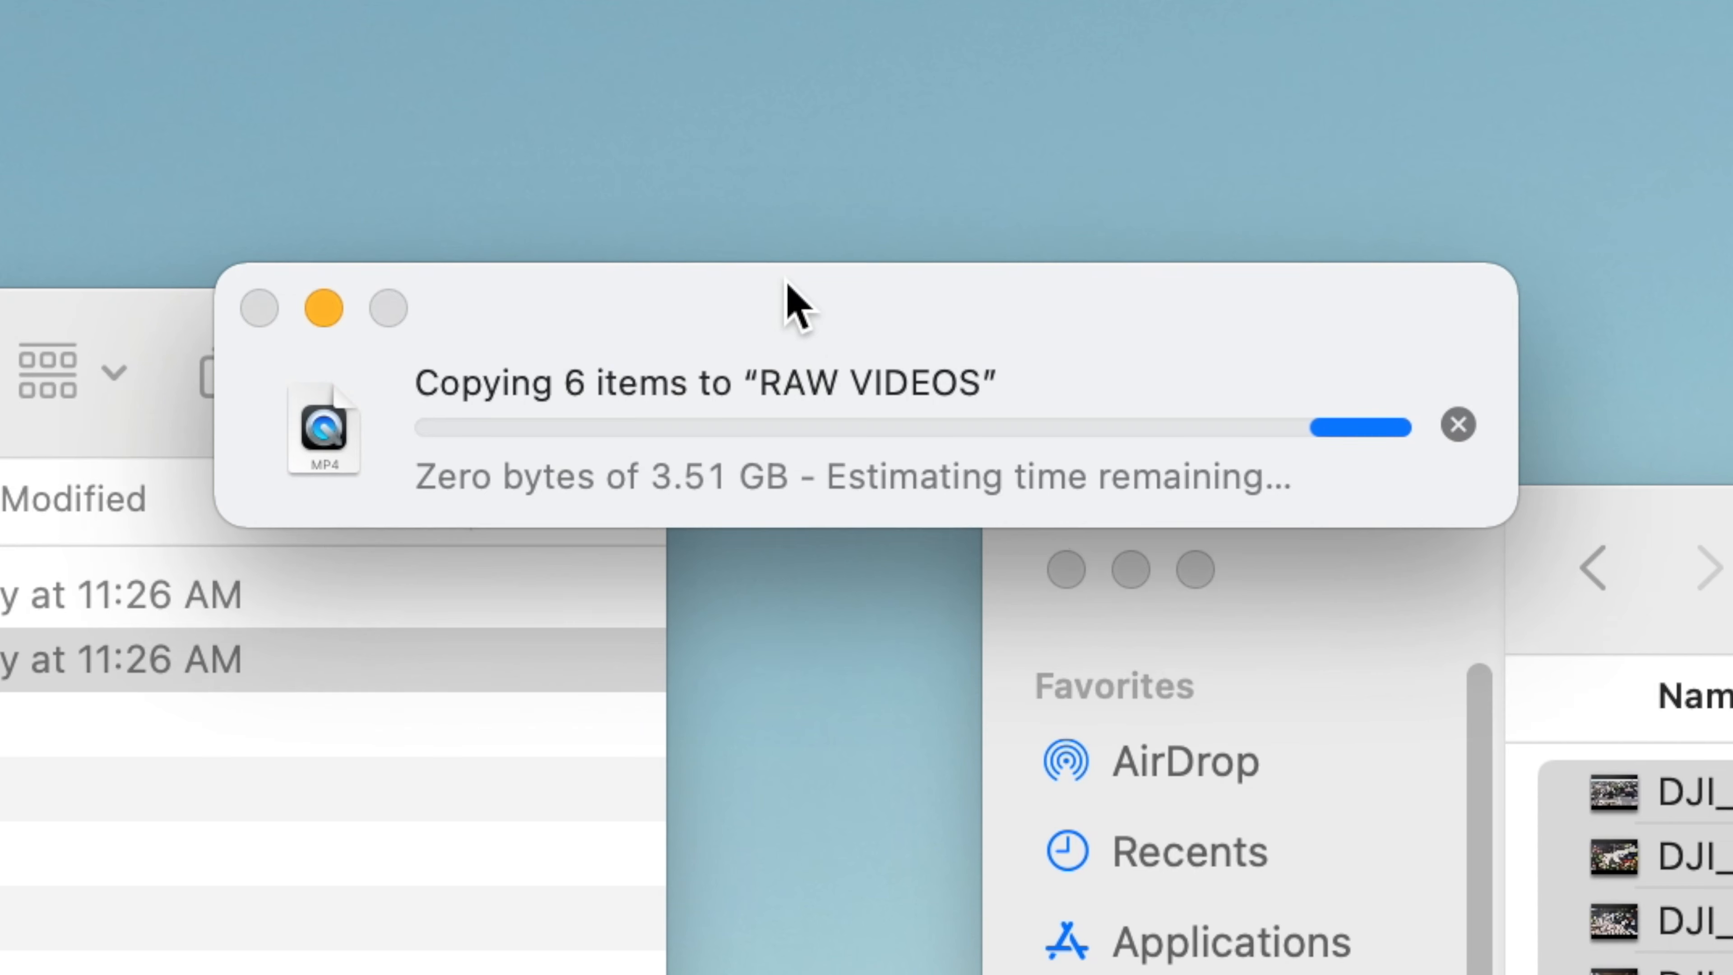
drag(797, 107, 805, 34)
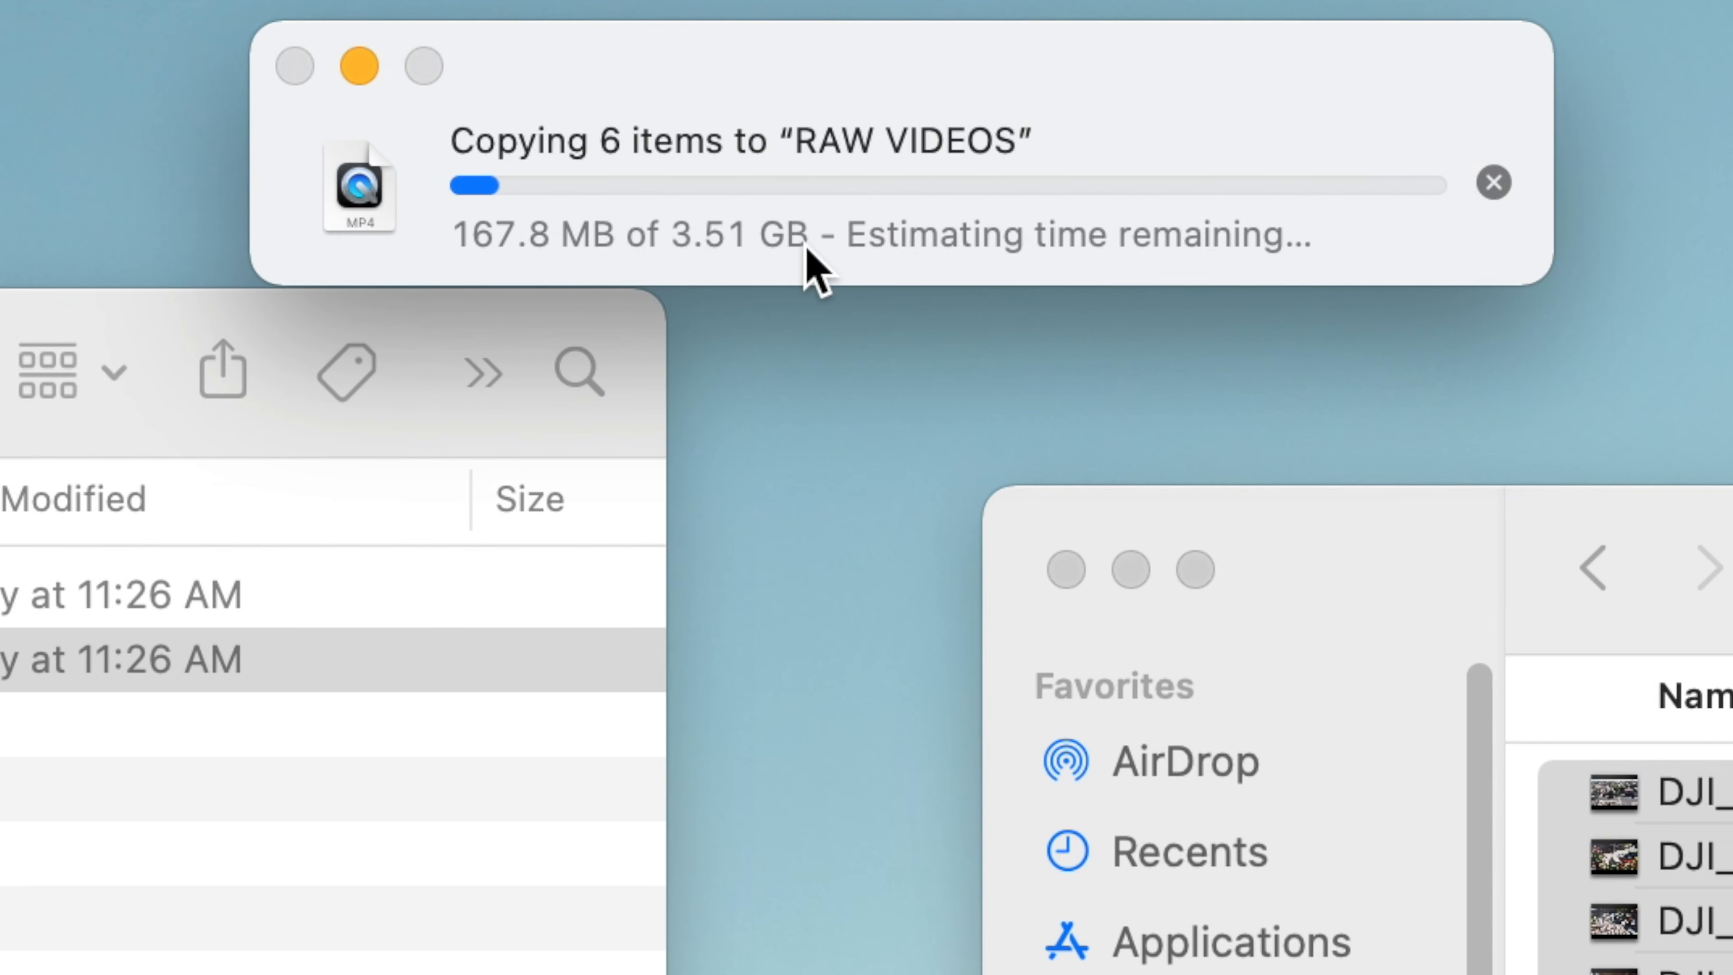